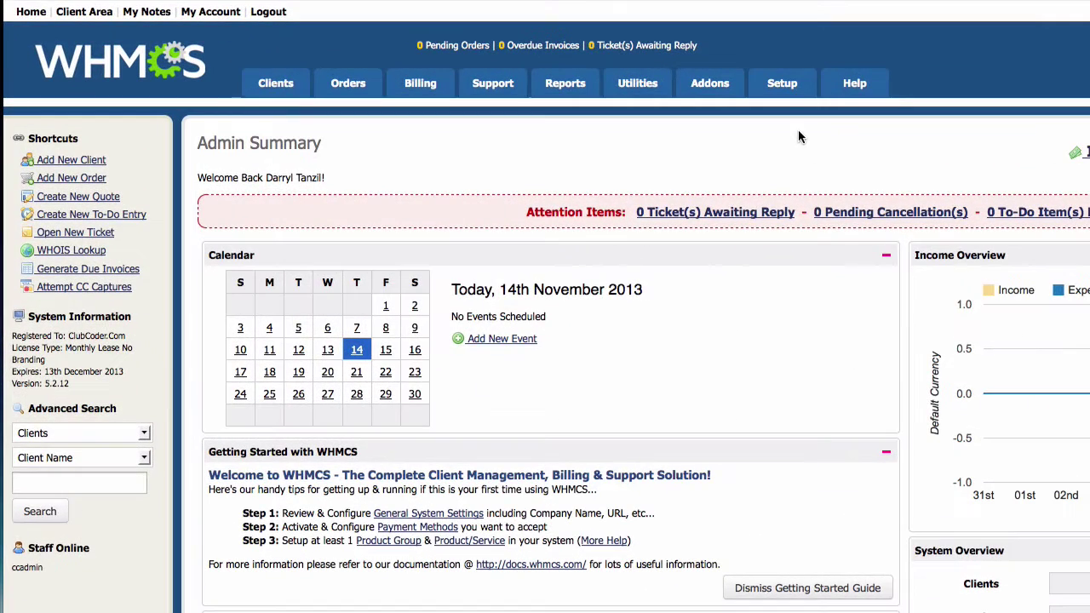
# Step: Go to Setup > Products/Services > Servers to open the Servers configuration page
pyautogui.moveTo(525, 124)
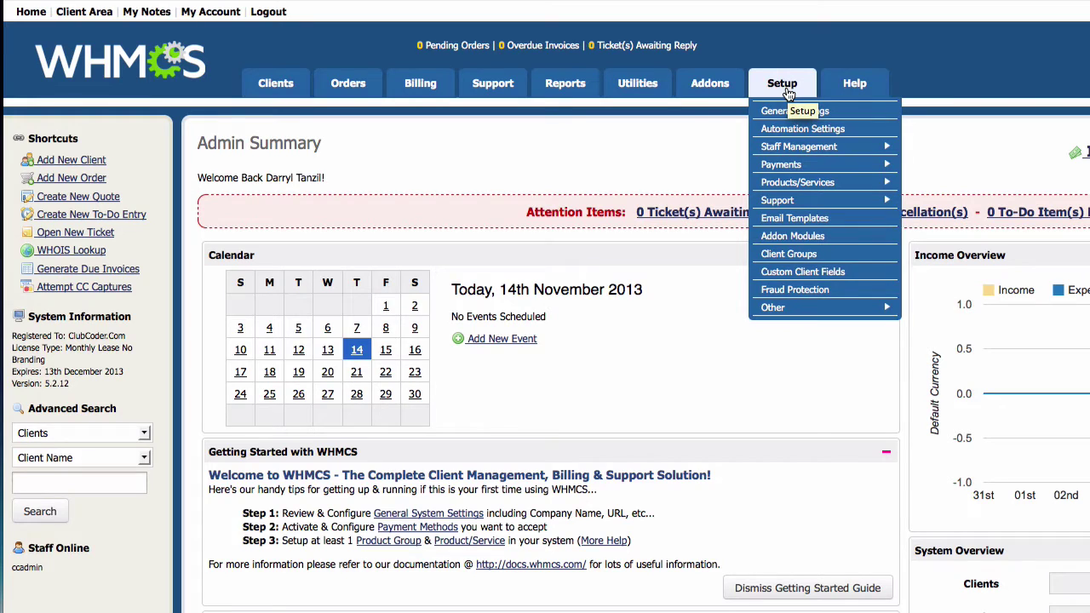
pyautogui.moveTo(797, 191)
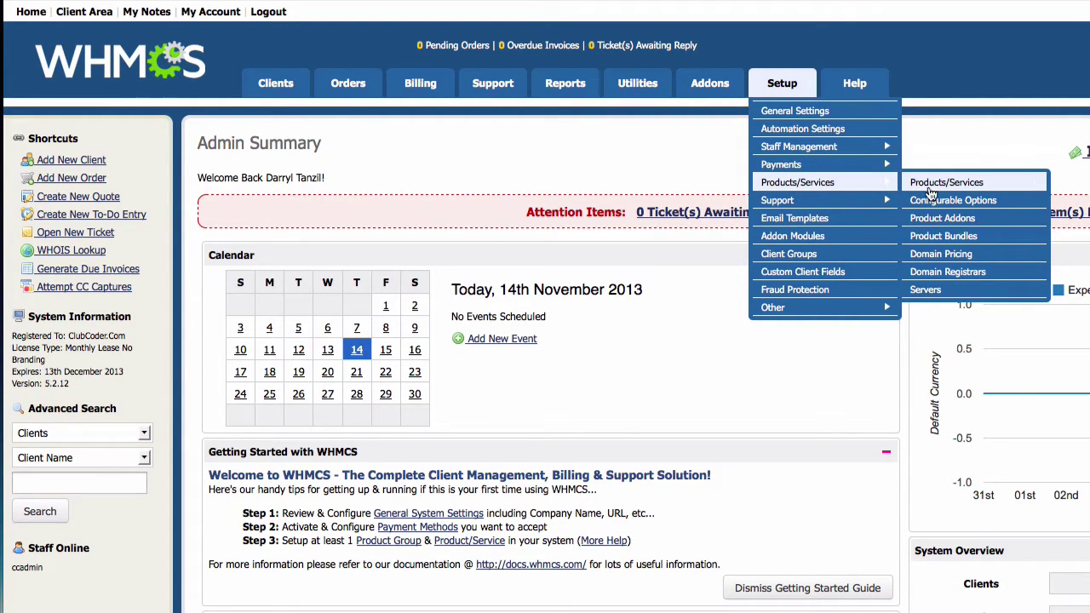
pyautogui.click(939, 291)
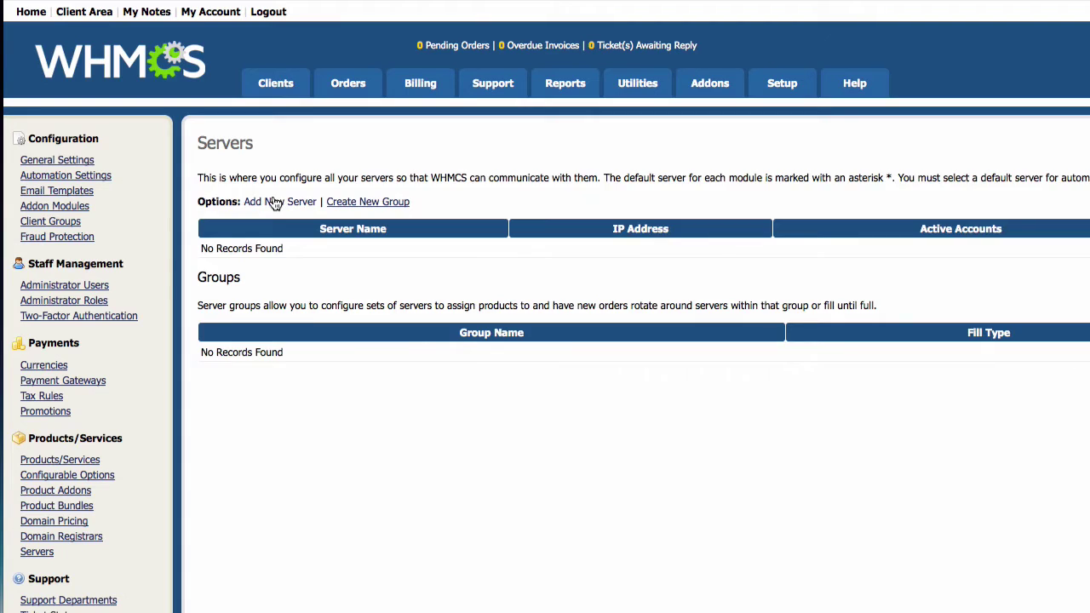
# Step: Add a new server named ClubCoder Reseller Account, hostname amigo.websitewelcome.com, IP 192.185.2.19
pyautogui.click(274, 203)
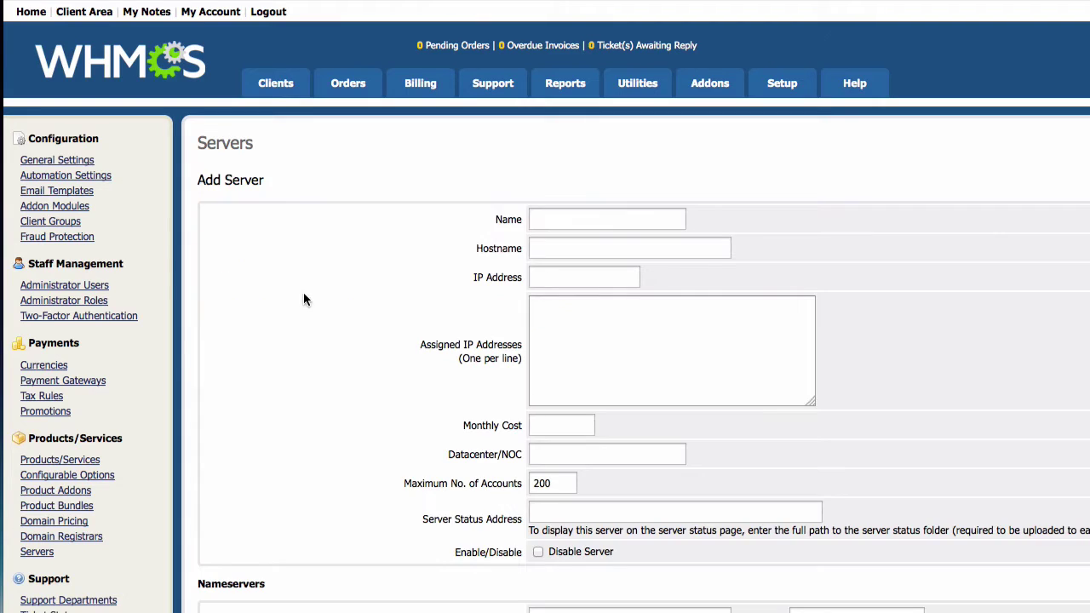
pyautogui.click(575, 218)
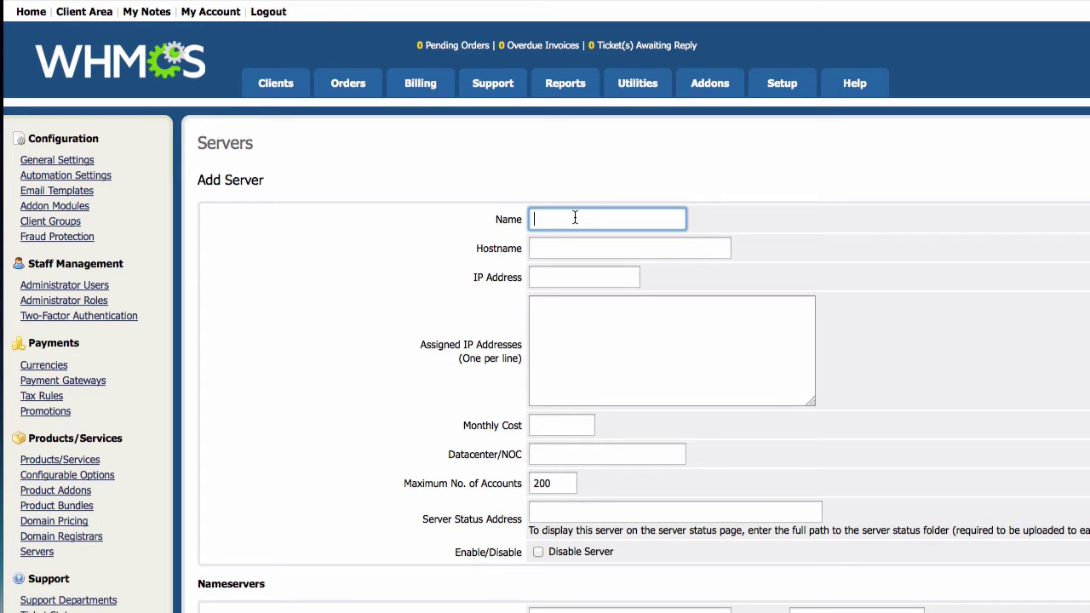
pyautogui.write('Clu')
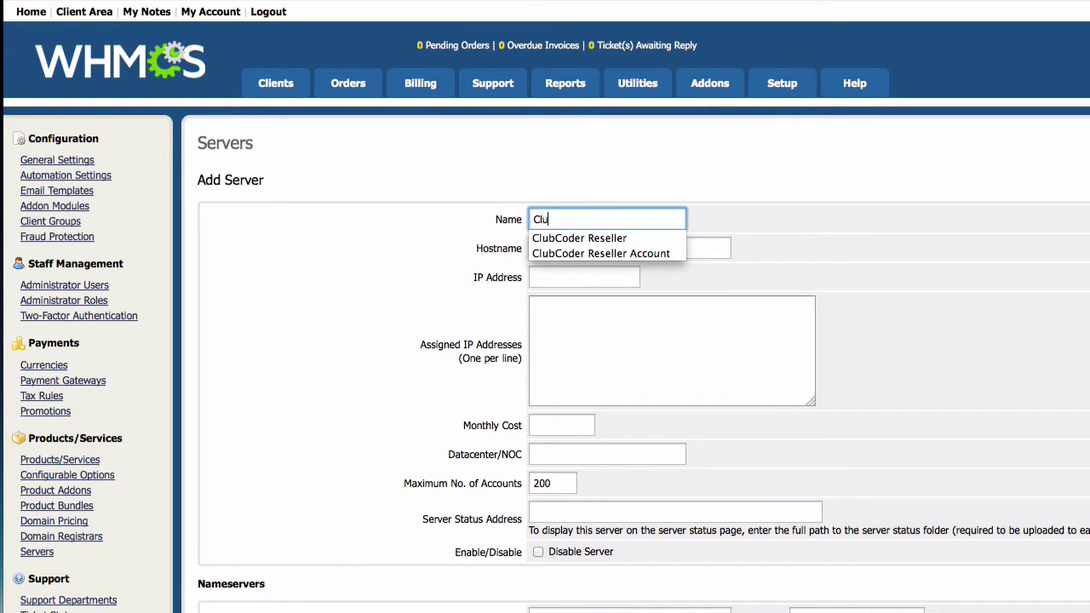
pyautogui.click(580, 253)
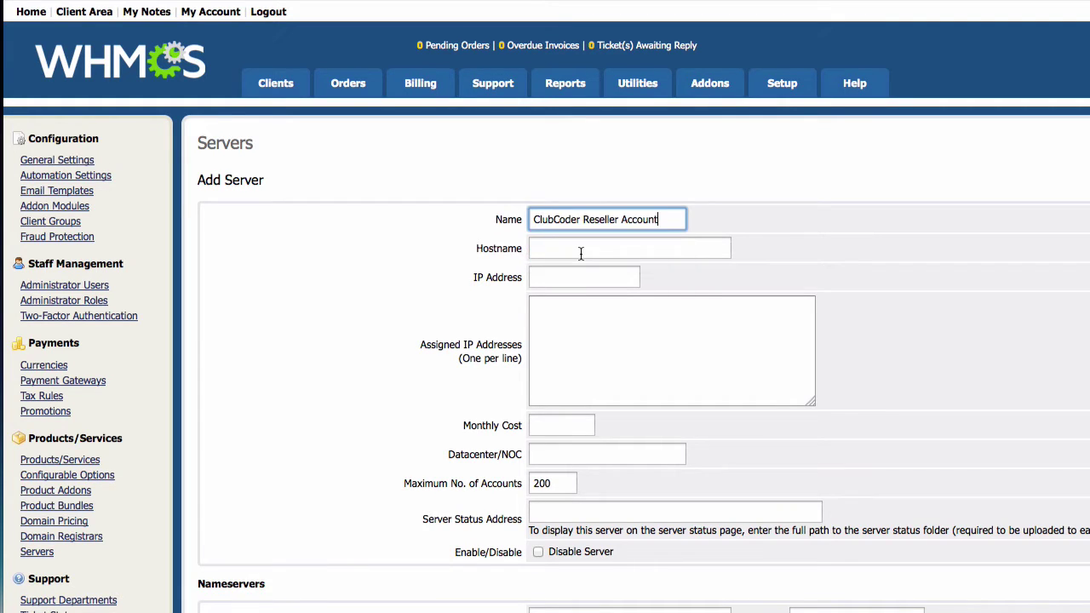
pyautogui.click(581, 253)
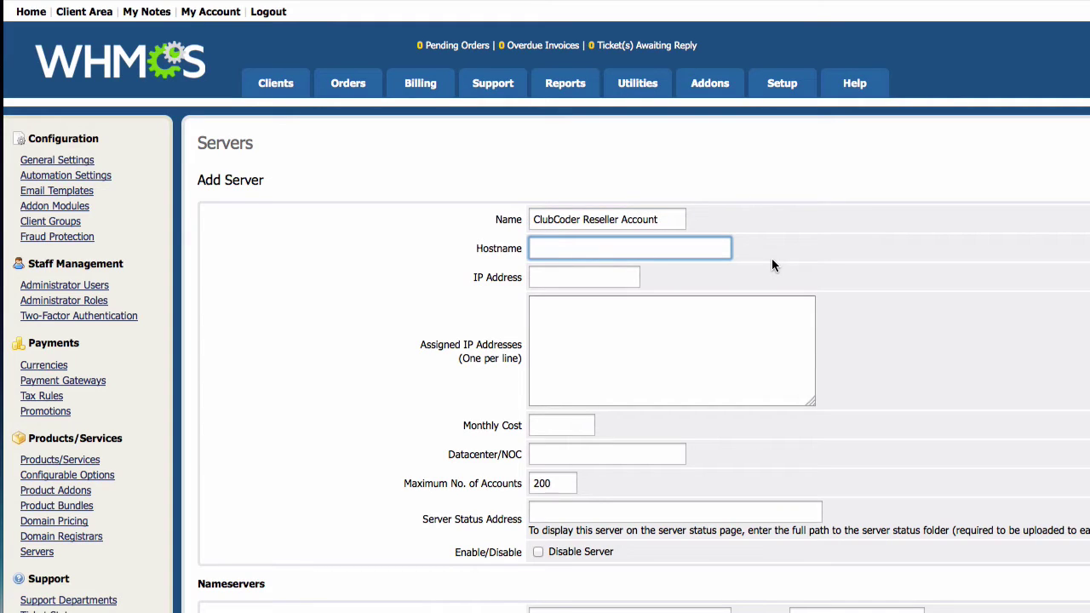
pyautogui.write('am')
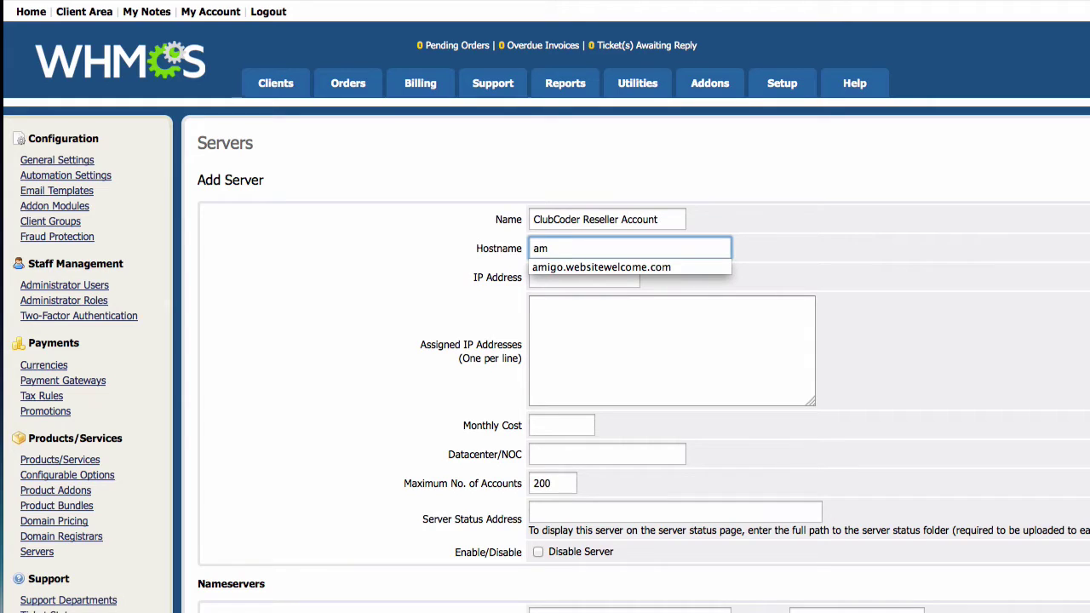
pyautogui.click(713, 268)
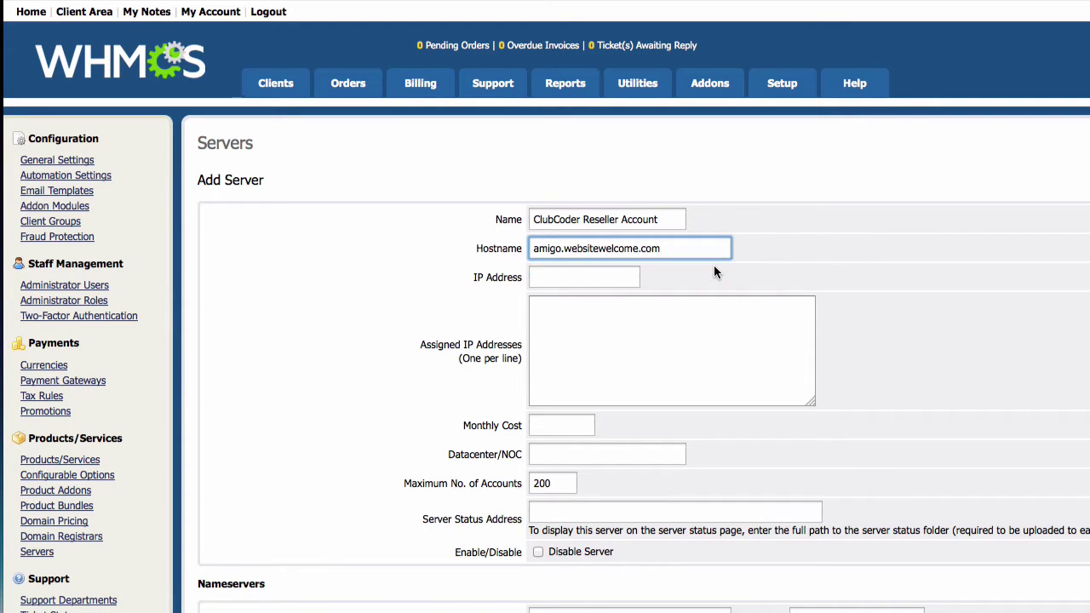
pyautogui.click(597, 279)
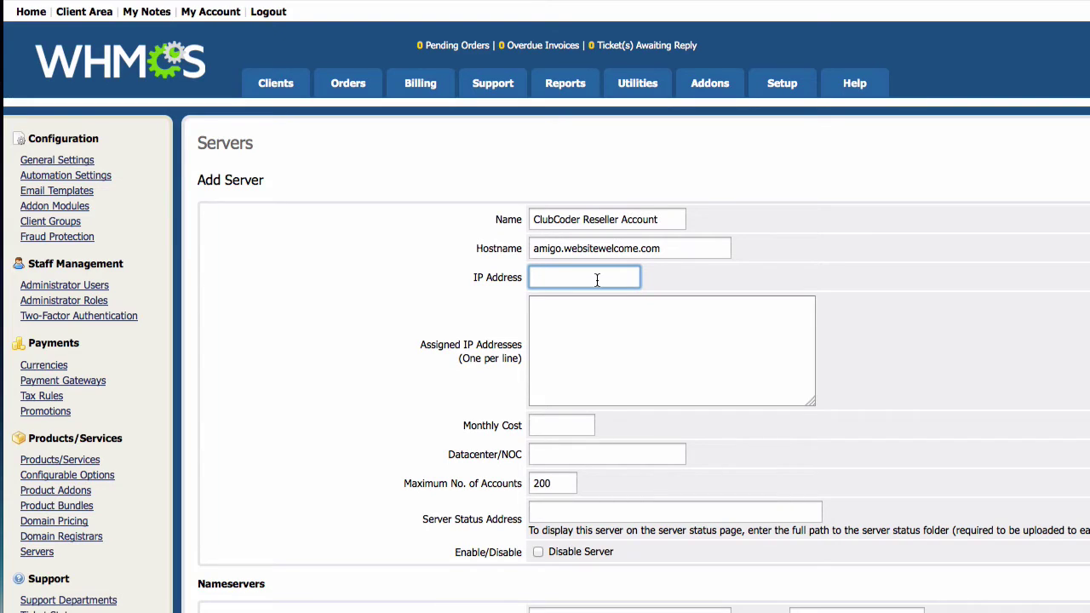
pyautogui.write('1')
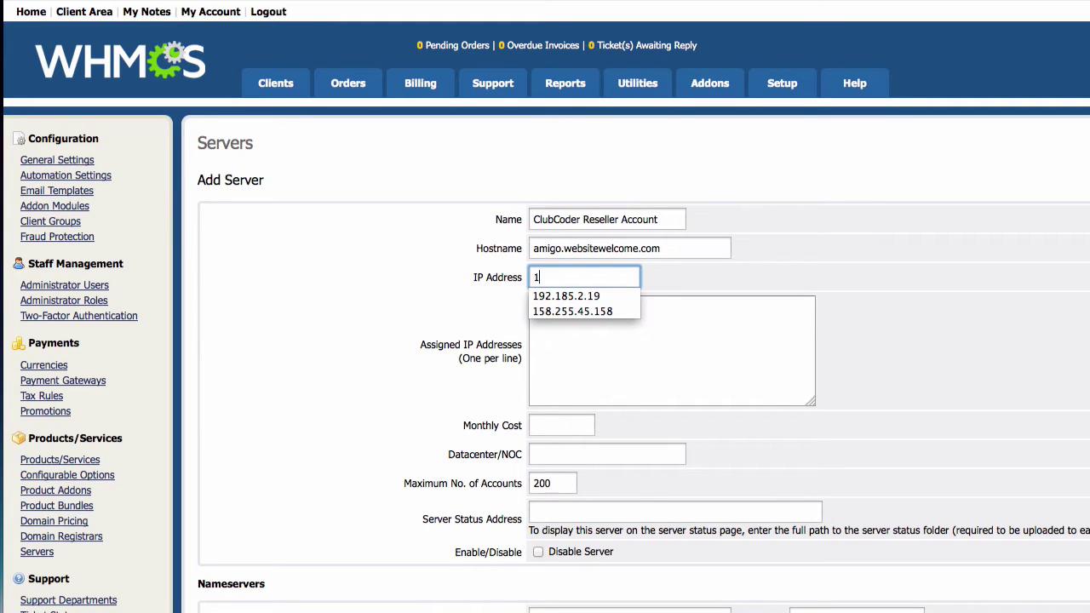
pyautogui.click(596, 295)
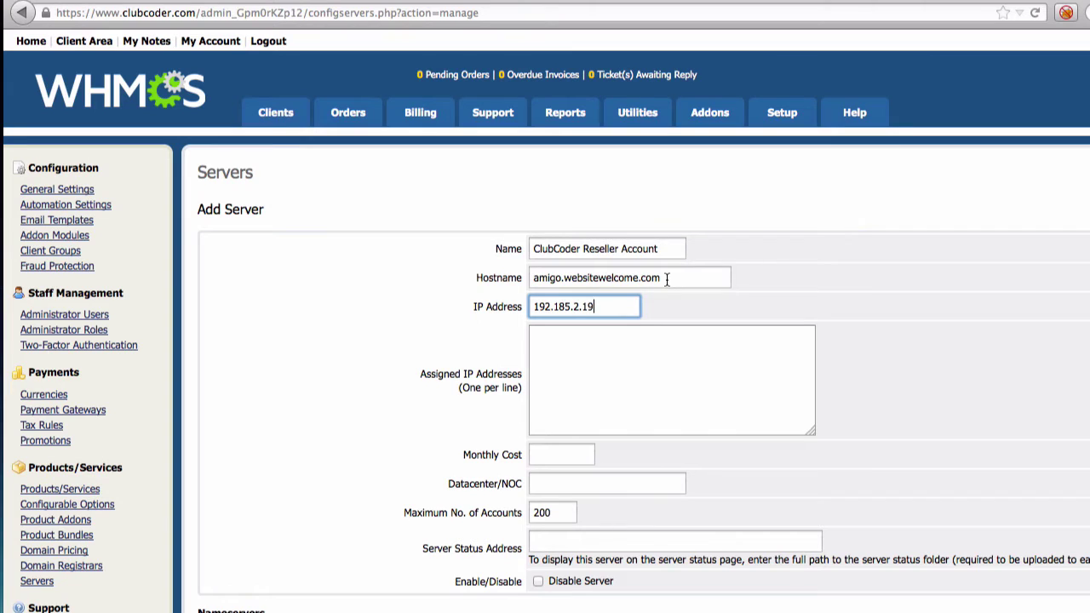
pyautogui.moveTo(666, 280); pyautogui.dragTo(521, 283)
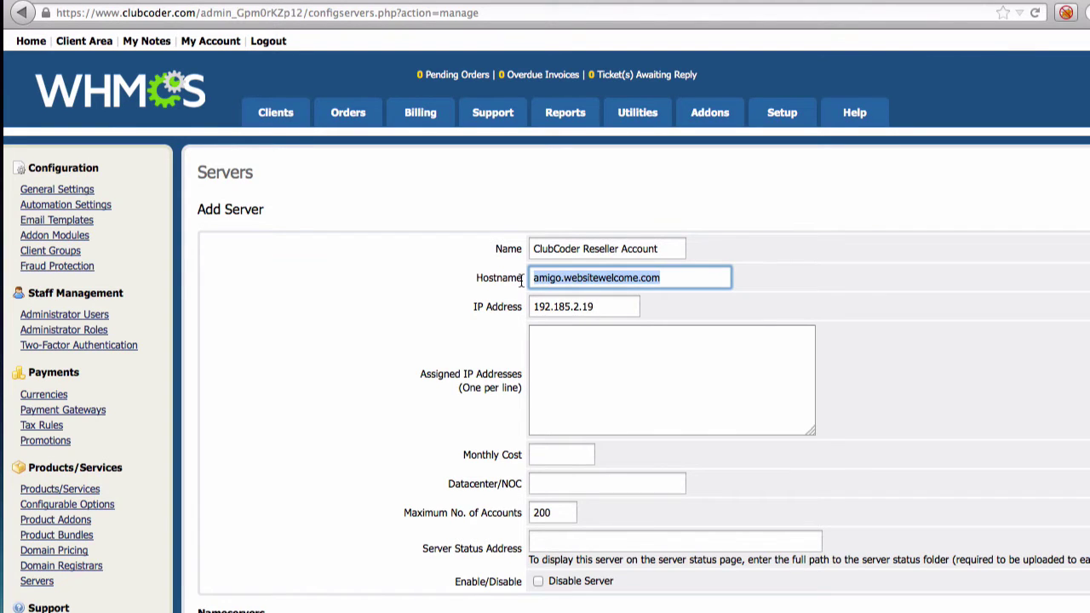
pyautogui.click(517, 2)
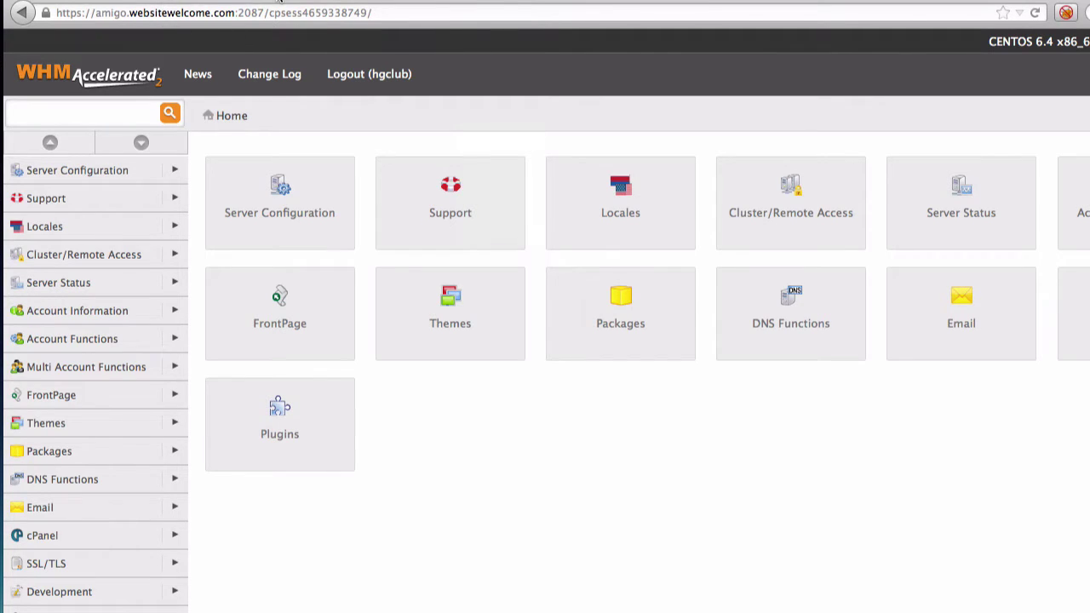
pyautogui.click(256, 1)
pyautogui.click(927, 338)
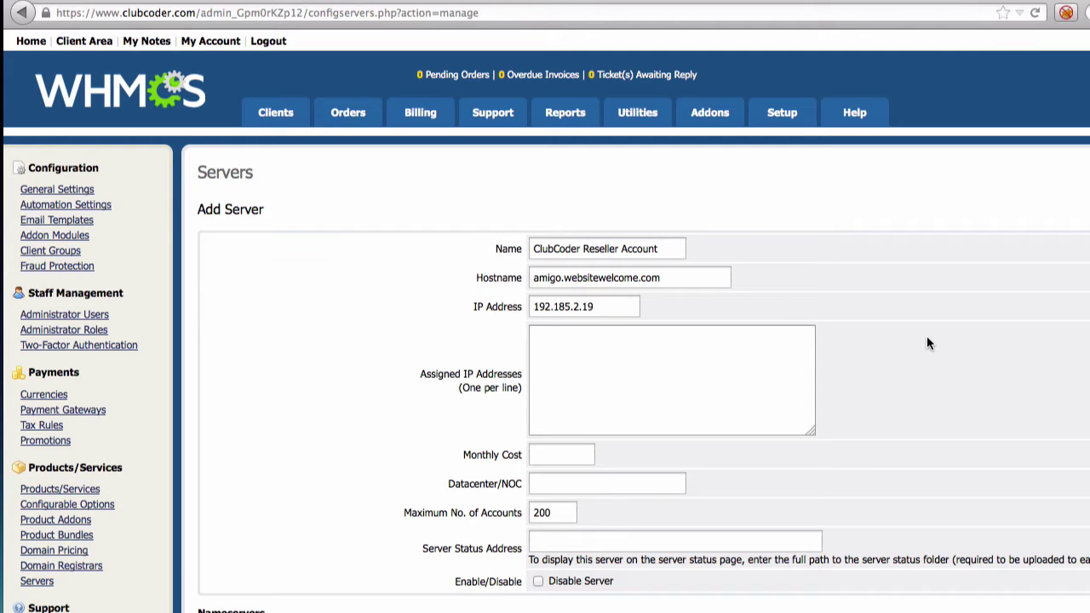
# Step: Ping amigo.websitewelcome.com in Terminal to confirm it answers at 192.185.2.19, then return to WHMCS
pyautogui.press('super+Tab')
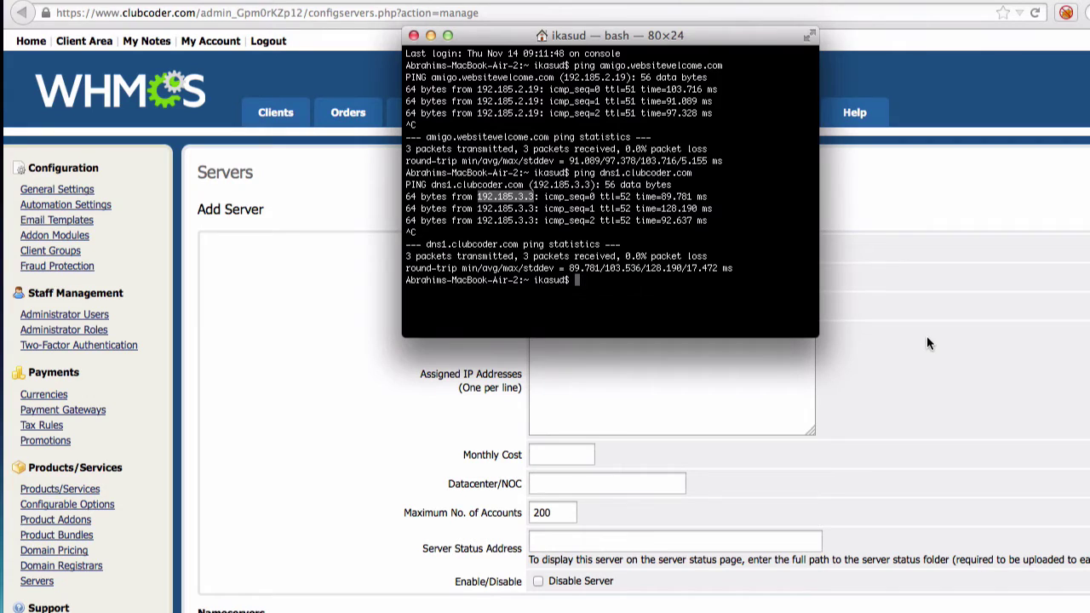
pyautogui.write('clear')
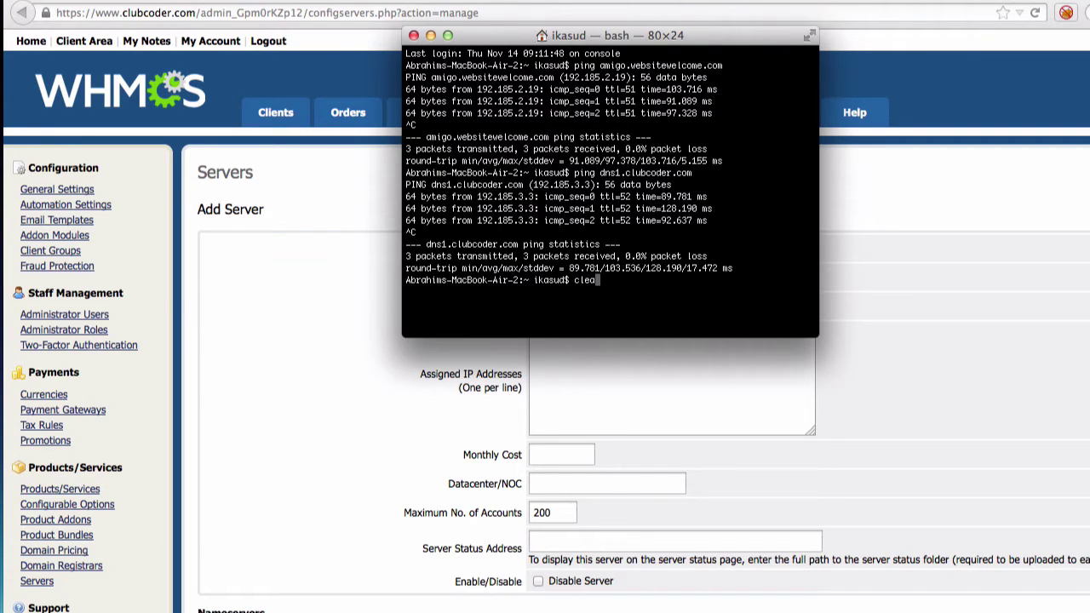
pyautogui.press('Return')
pyautogui.write('ping amigo.websitewelcome.com')
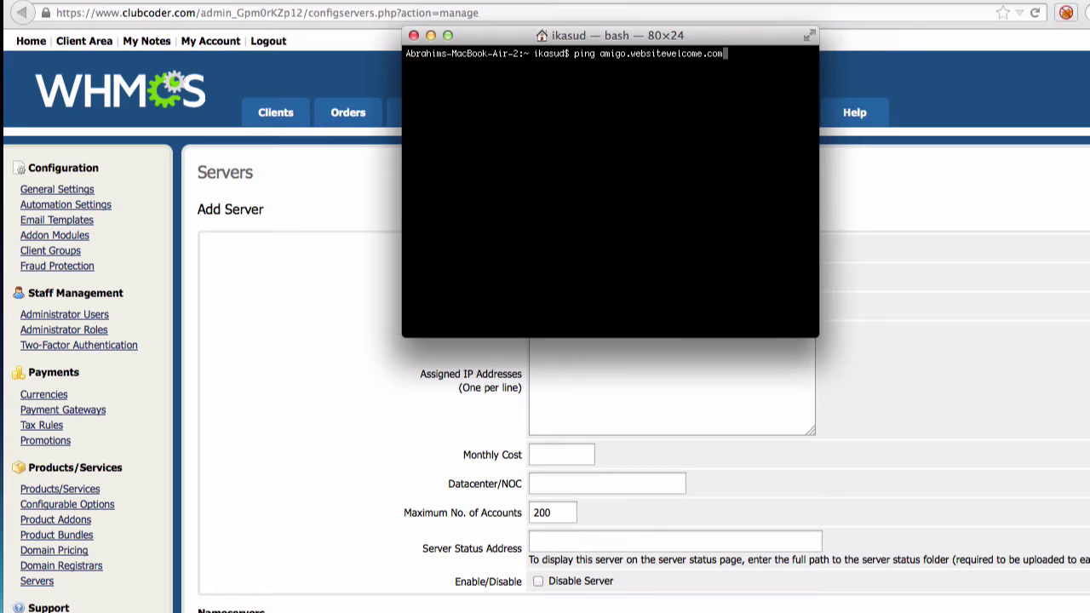
pyautogui.press('Return')
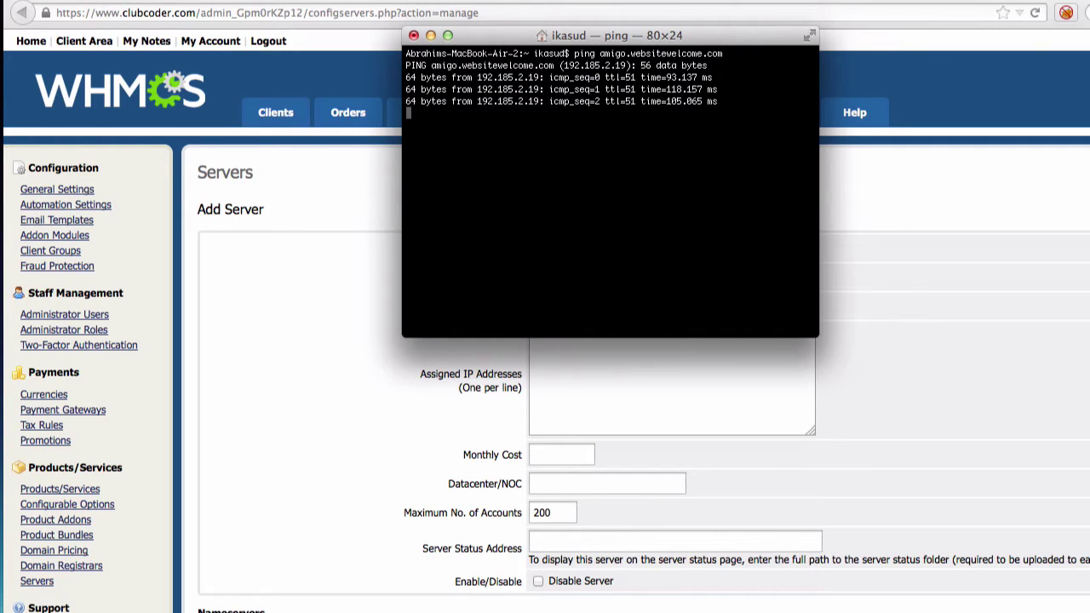
pyautogui.hotkey('ctrl', 'c')
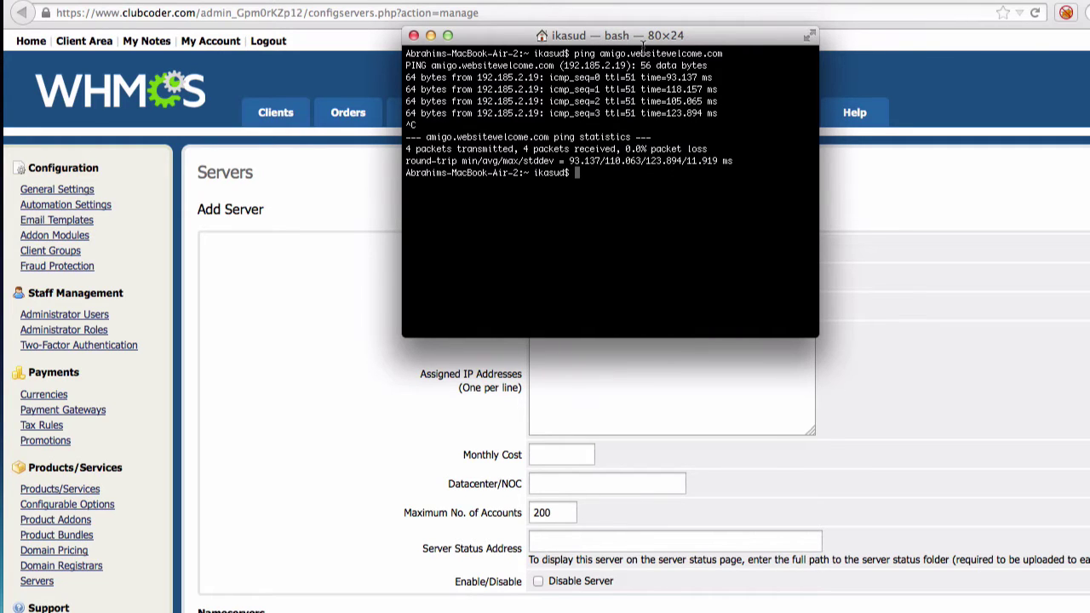
pyautogui.moveTo(640, 40); pyautogui.dragTo(964, 274)
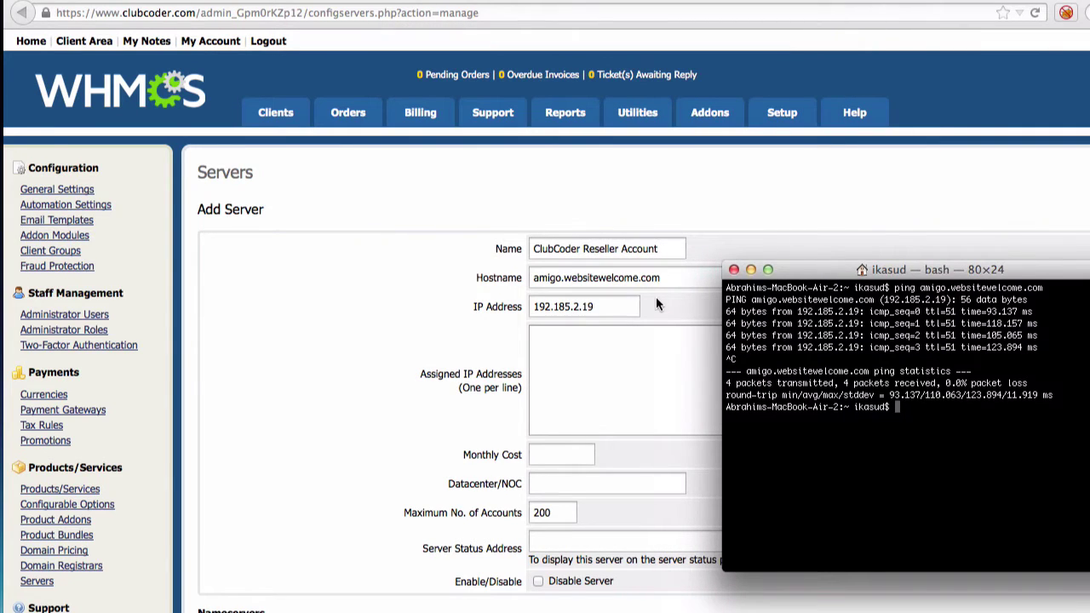
pyautogui.click(586, 305)
# Step: Move down past the assigned IPs, monthly cost, datacenter, maximum accounts and server status fields
pyautogui.click(623, 399)
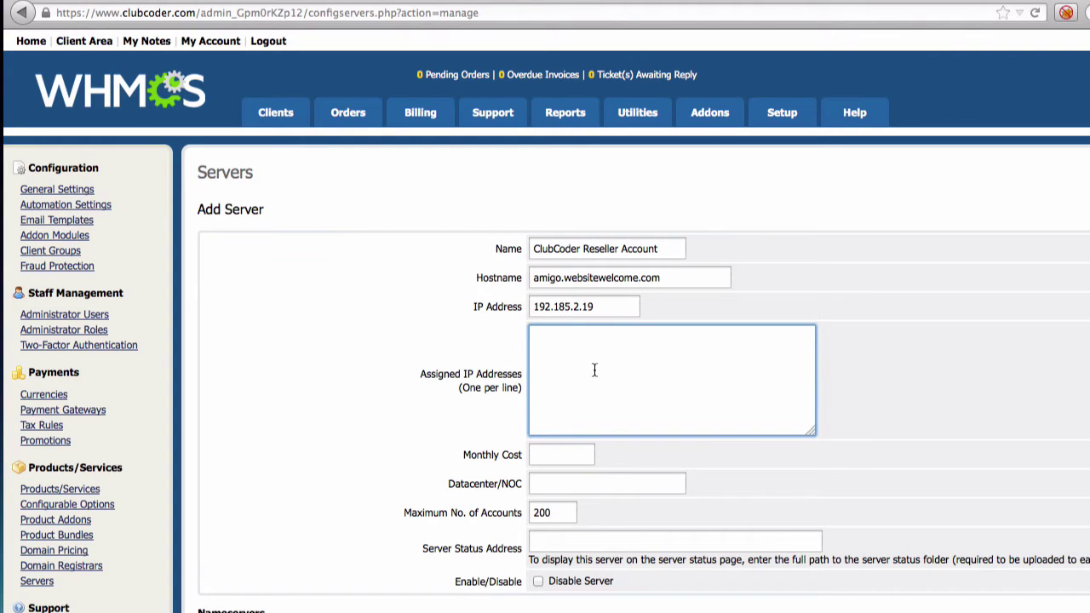
pyautogui.scroll(-2, 588, 368)
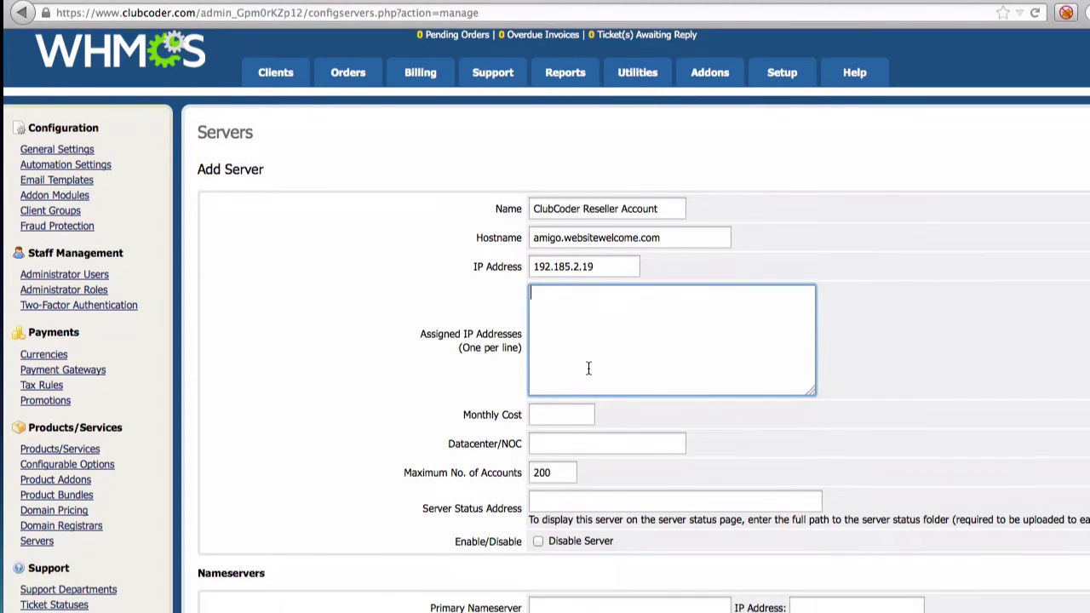
pyautogui.click(571, 386)
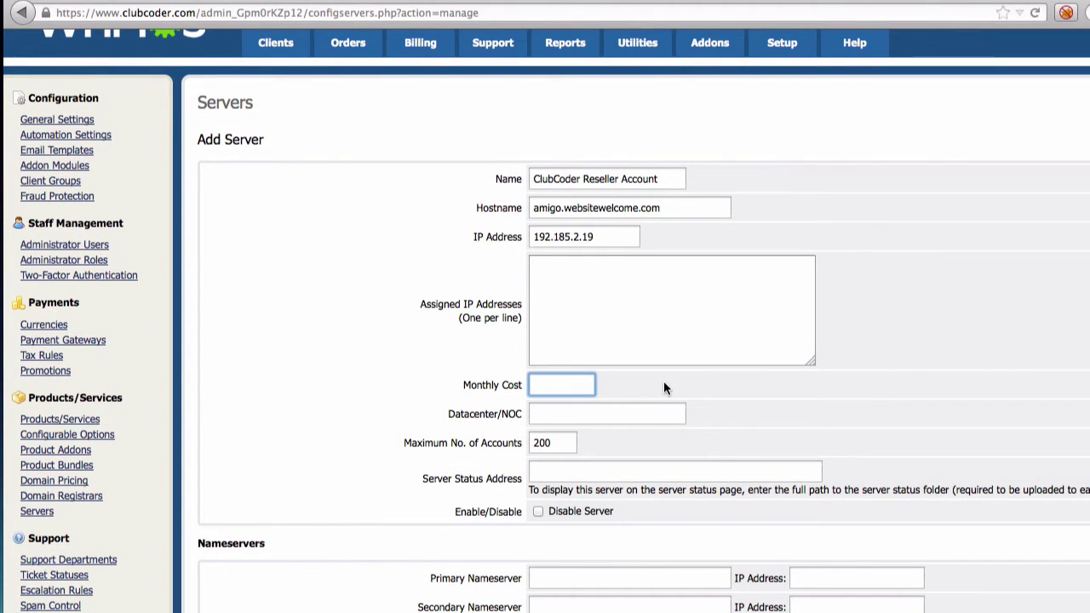
pyautogui.scroll(-2, 663, 381)
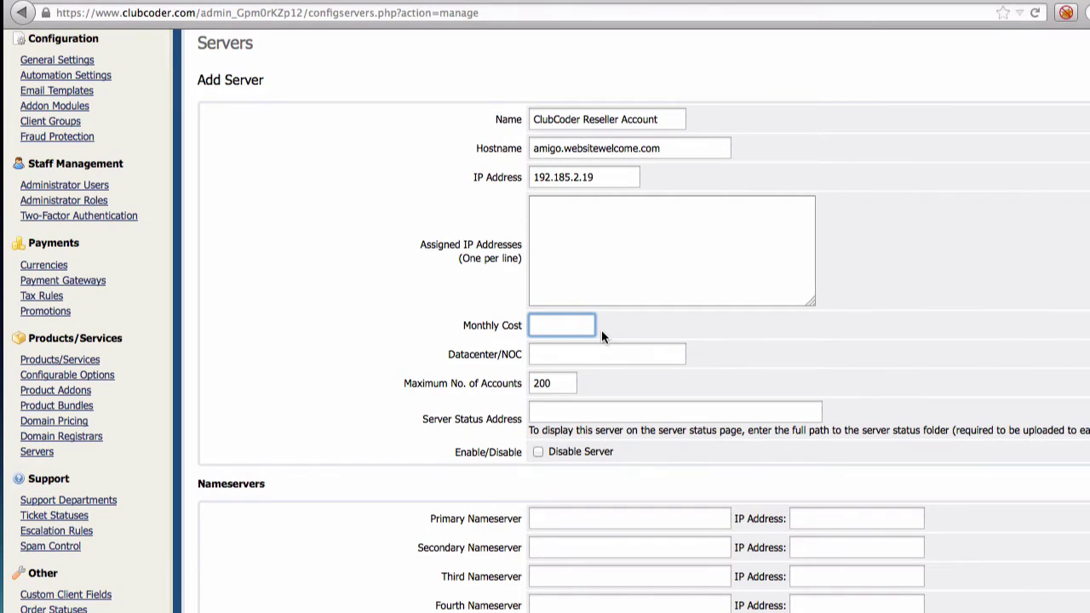
pyautogui.click(603, 356)
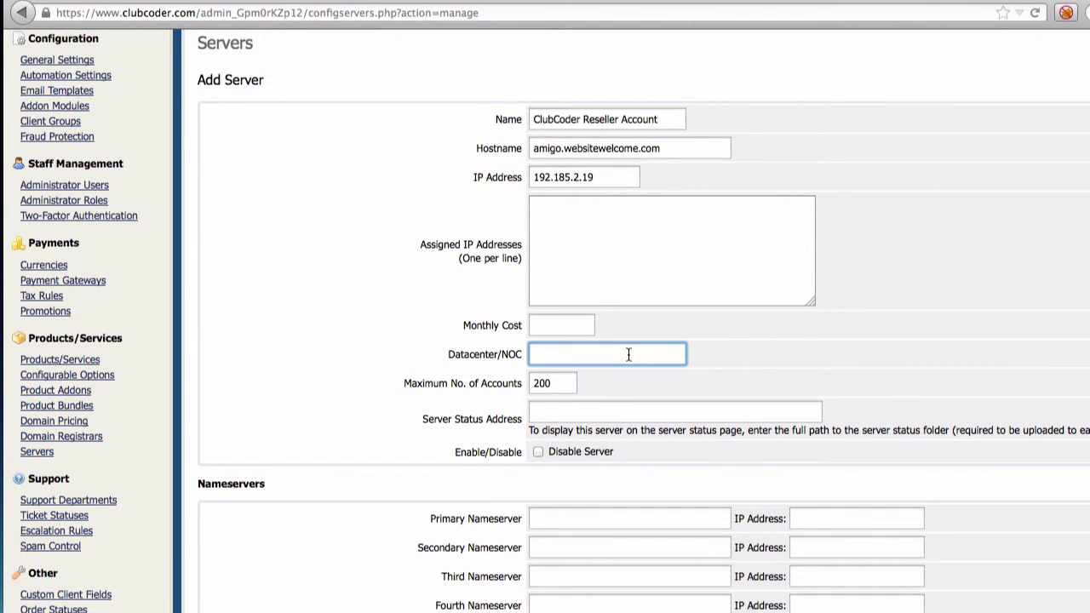
pyautogui.click(557, 389)
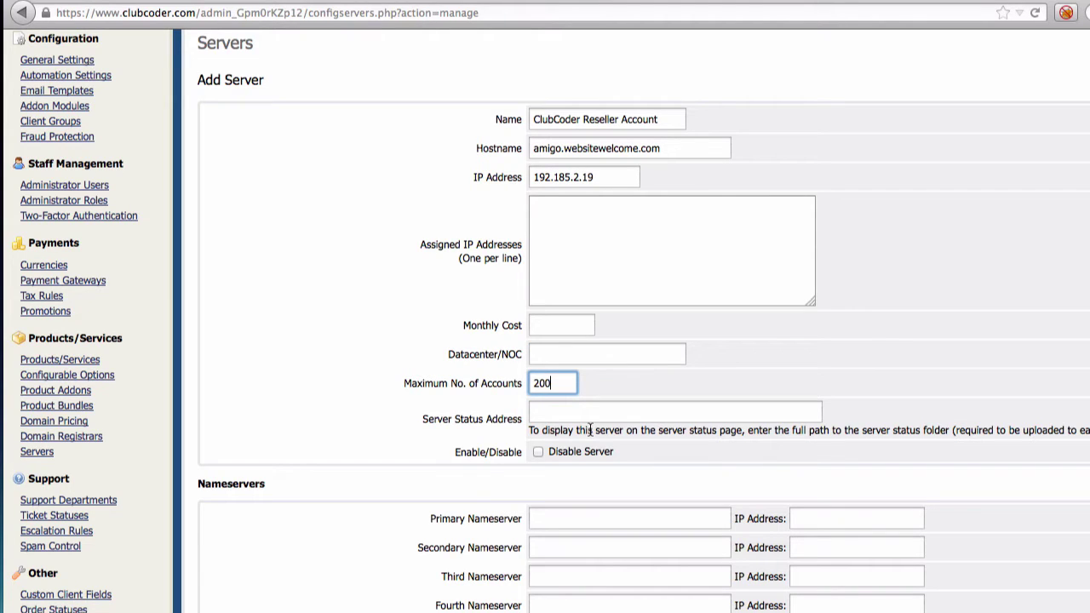
pyautogui.scroll(-2, 592, 382)
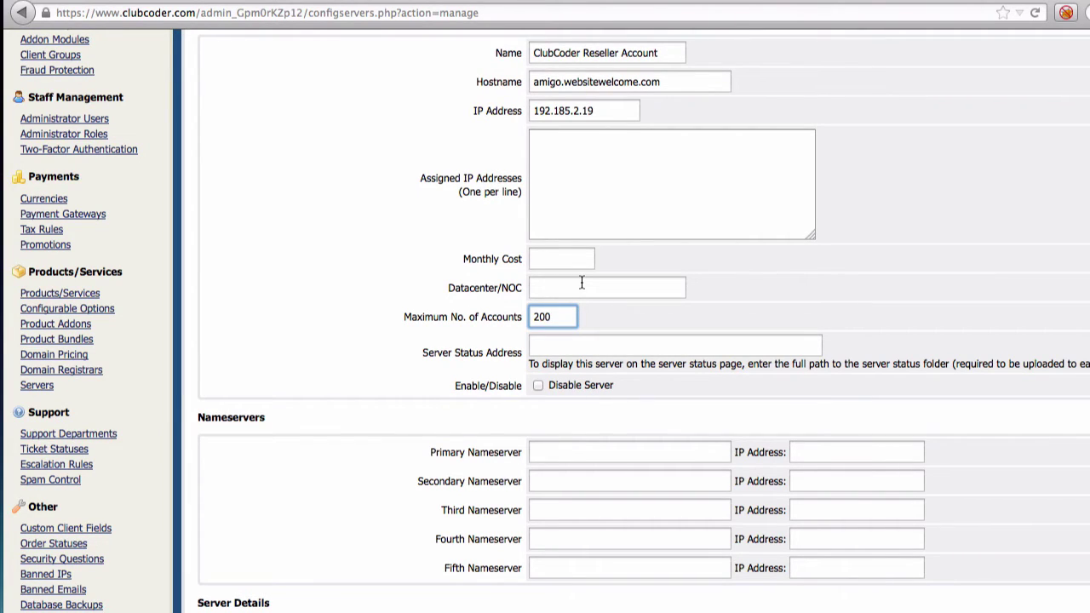
pyautogui.click(561, 345)
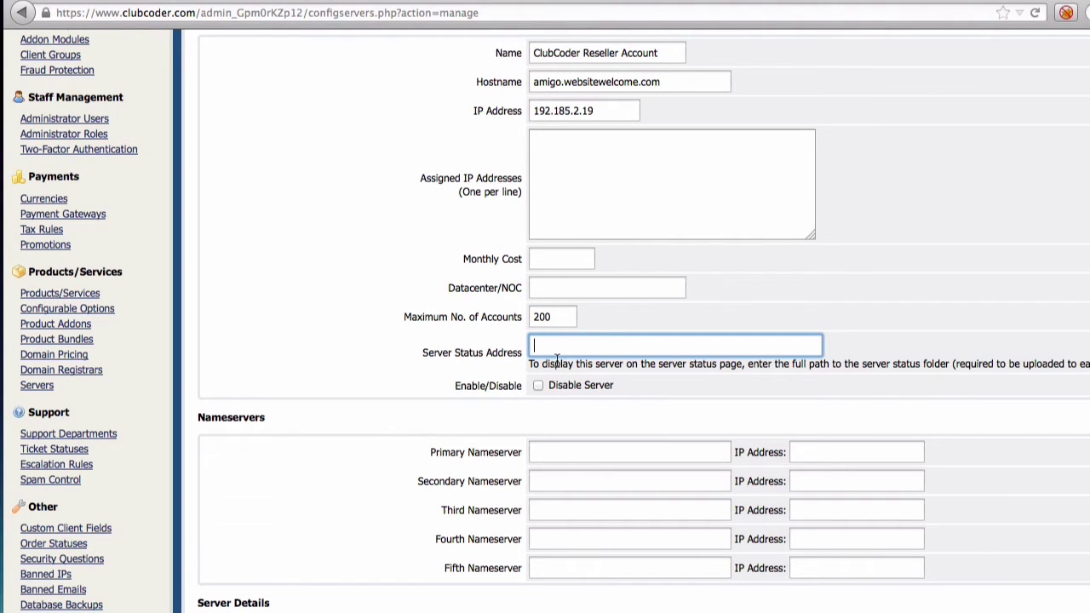
pyautogui.scroll(-2, 557, 360)
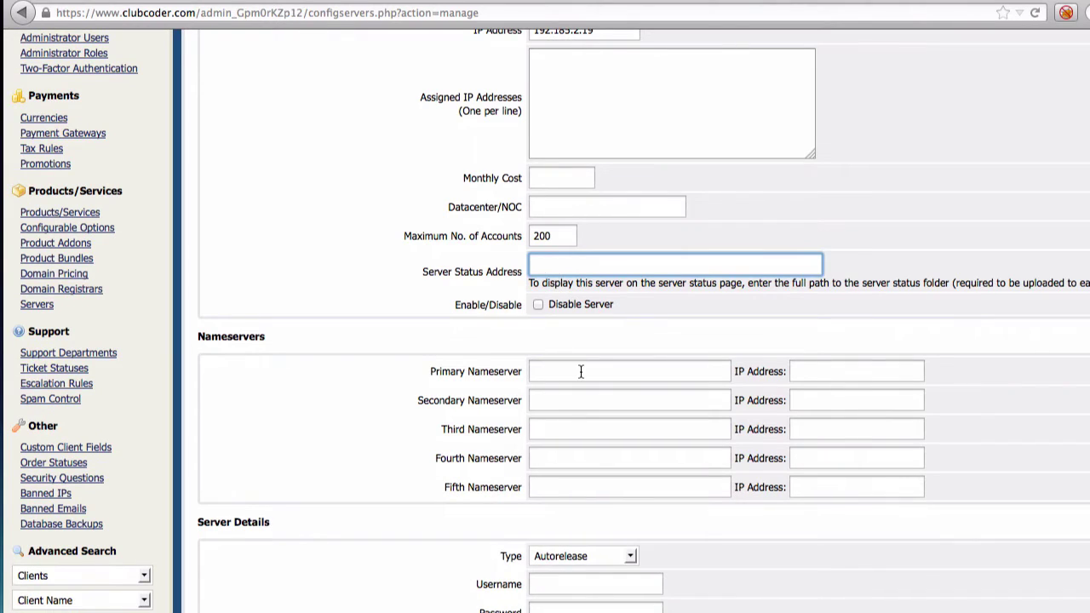
# Step: Set the primary nameserver to dns1.clubcoder.com with IP 192.185.3.3
pyautogui.click(581, 372)
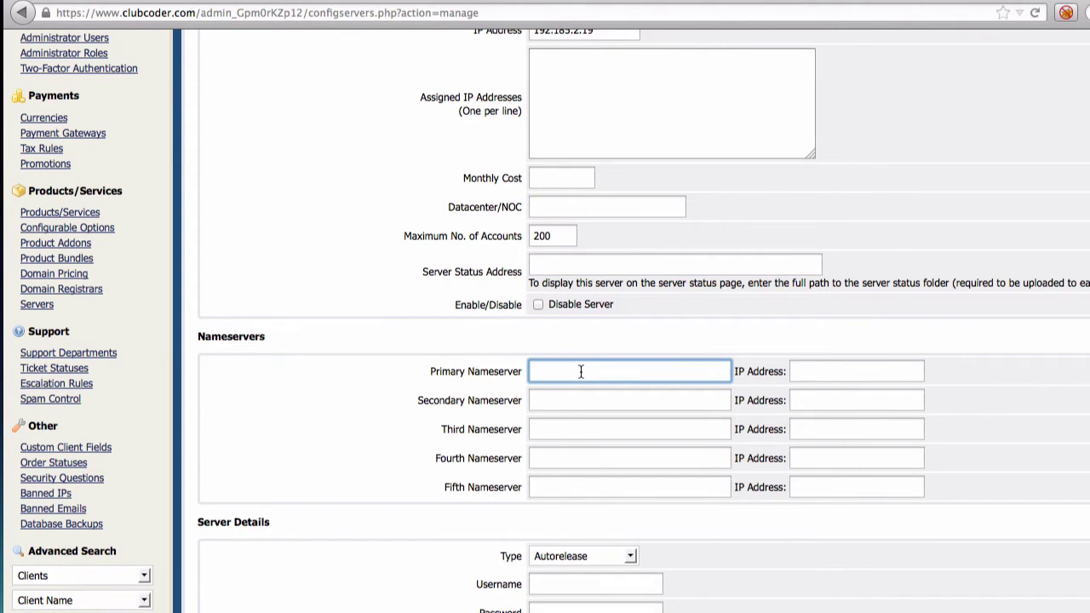
pyautogui.write('dn')
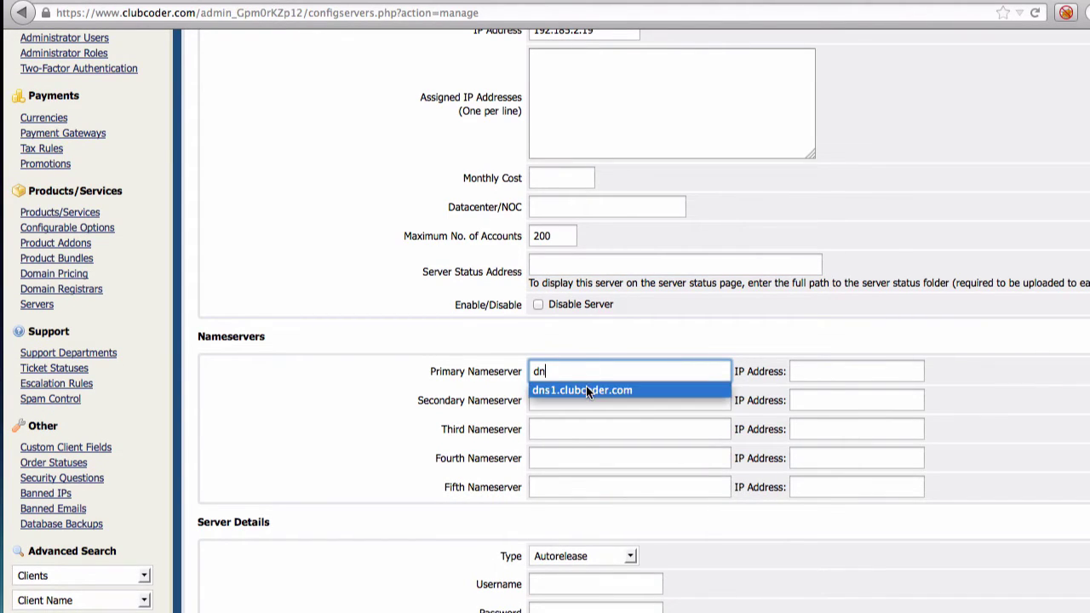
pyautogui.click(586, 390)
pyautogui.click(862, 370)
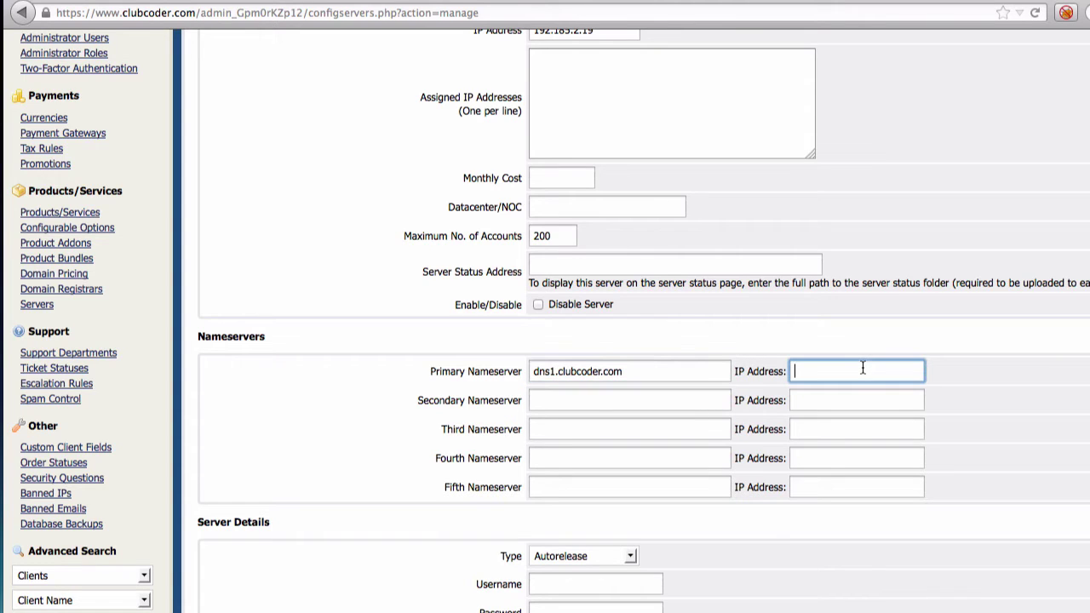
pyautogui.write('1')
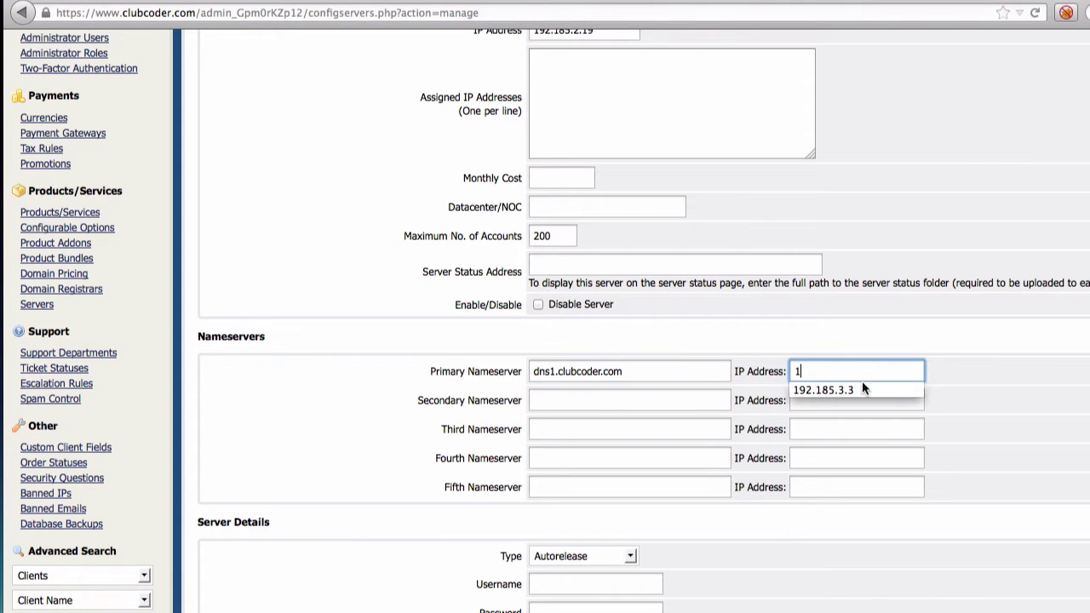
pyautogui.click(862, 385)
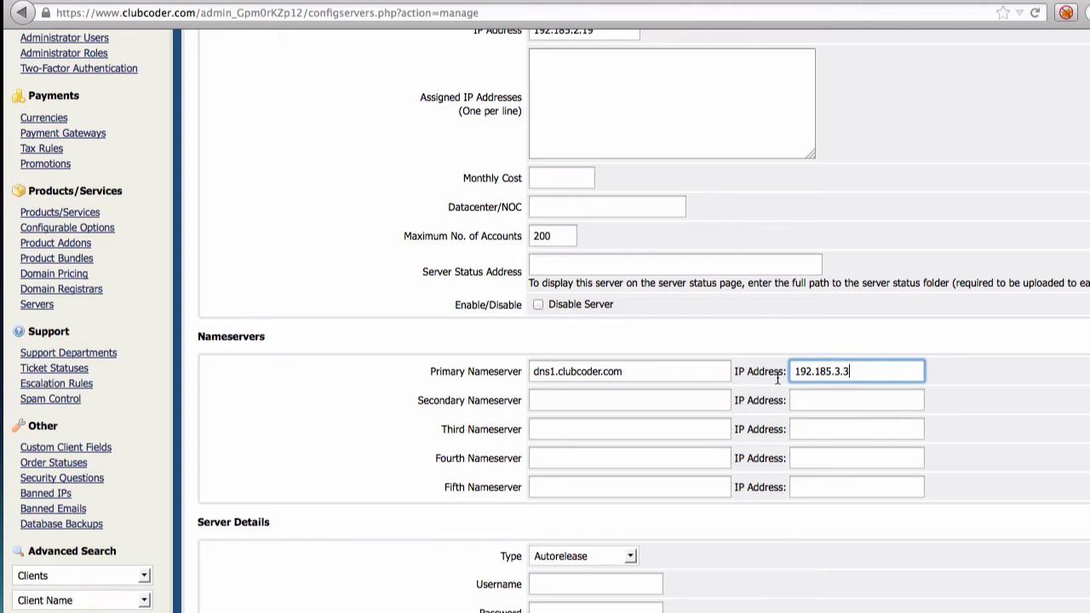
# Step: Set the secondary nameserver to dns2.clubcoder.com with IP 192.185.3.4
pyautogui.click(574, 401)
pyautogui.write('dns')
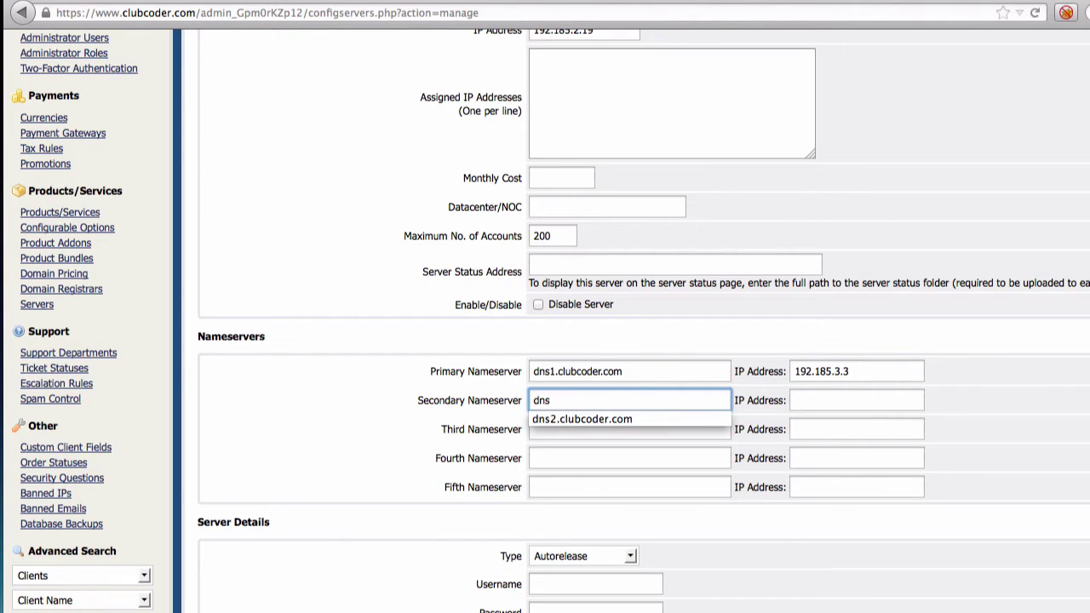
pyautogui.click(581, 414)
pyautogui.click(820, 400)
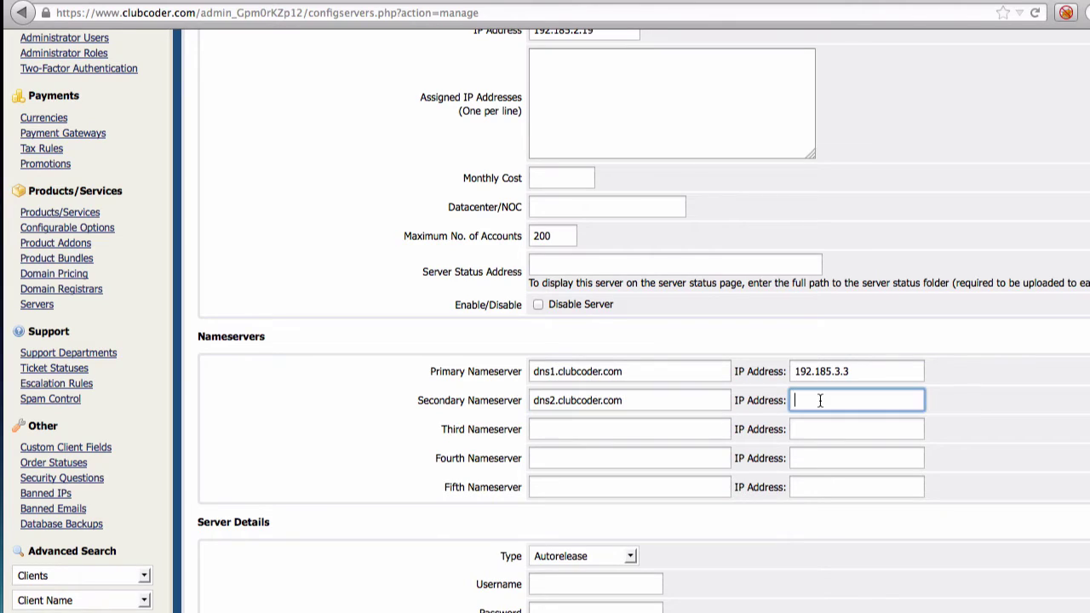
pyautogui.write('1')
pyautogui.click(821, 416)
pyautogui.click(806, 396)
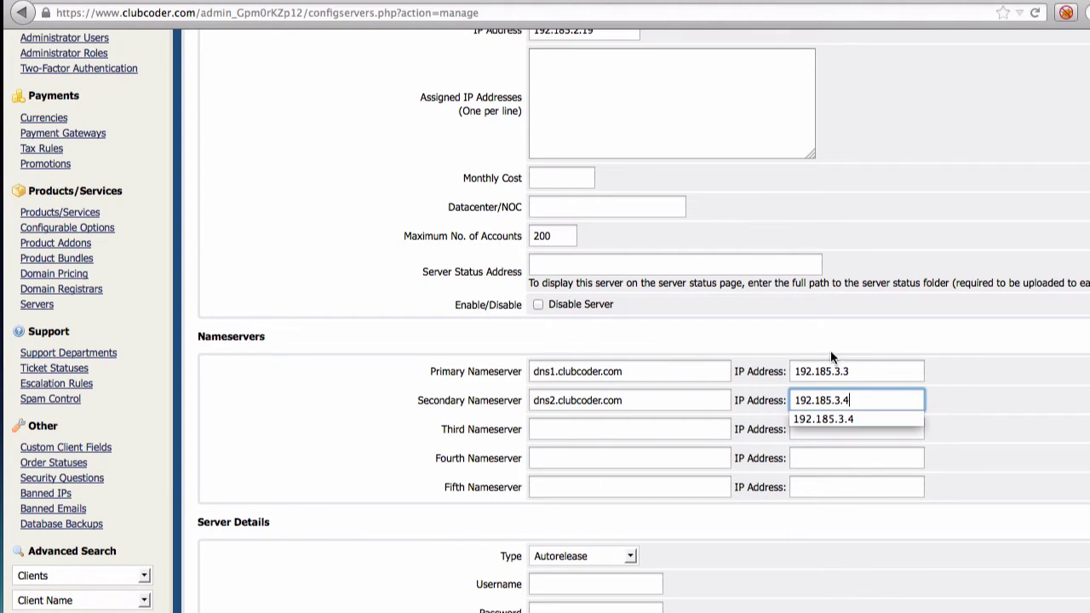
pyautogui.click(936, 394)
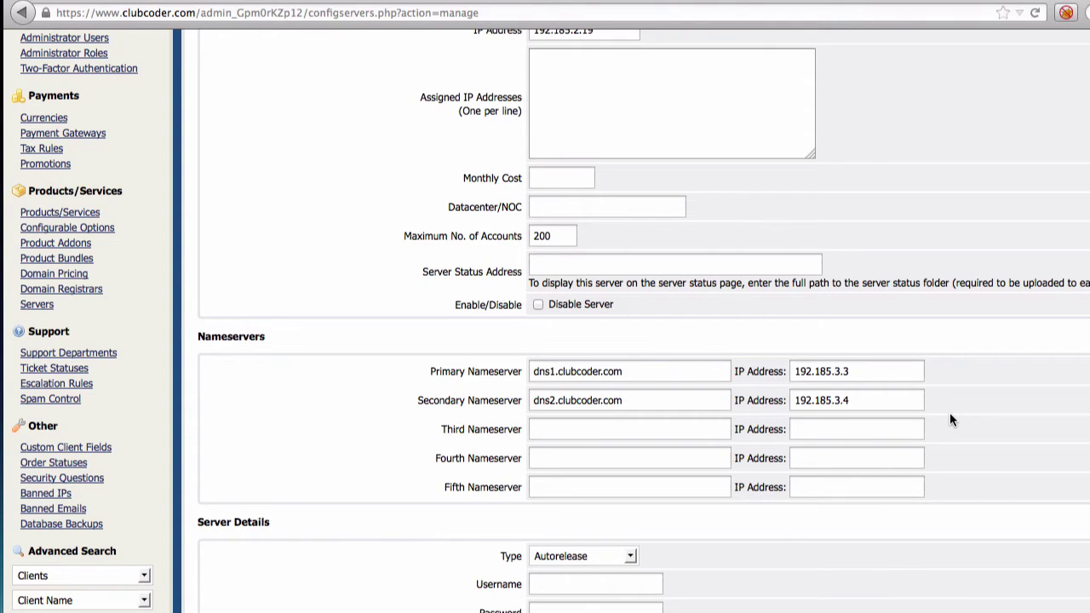
pyautogui.scroll(-1, 951, 420)
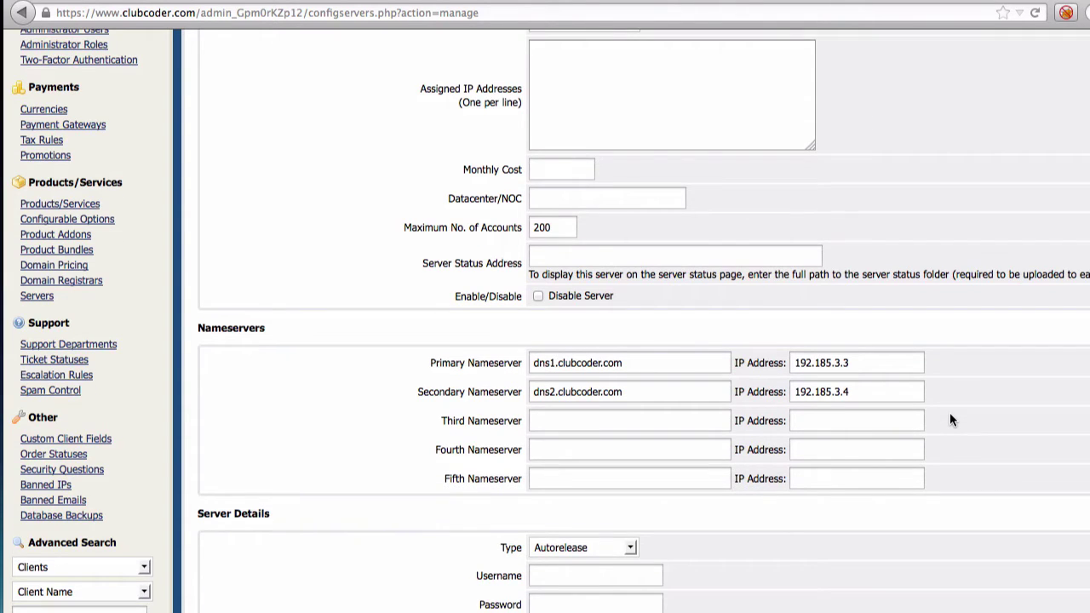
# Step: Choose Cpanel as the server type and enter the reseller account's username
pyautogui.click(603, 549)
pyautogui.scroll(-3, 602, 510)
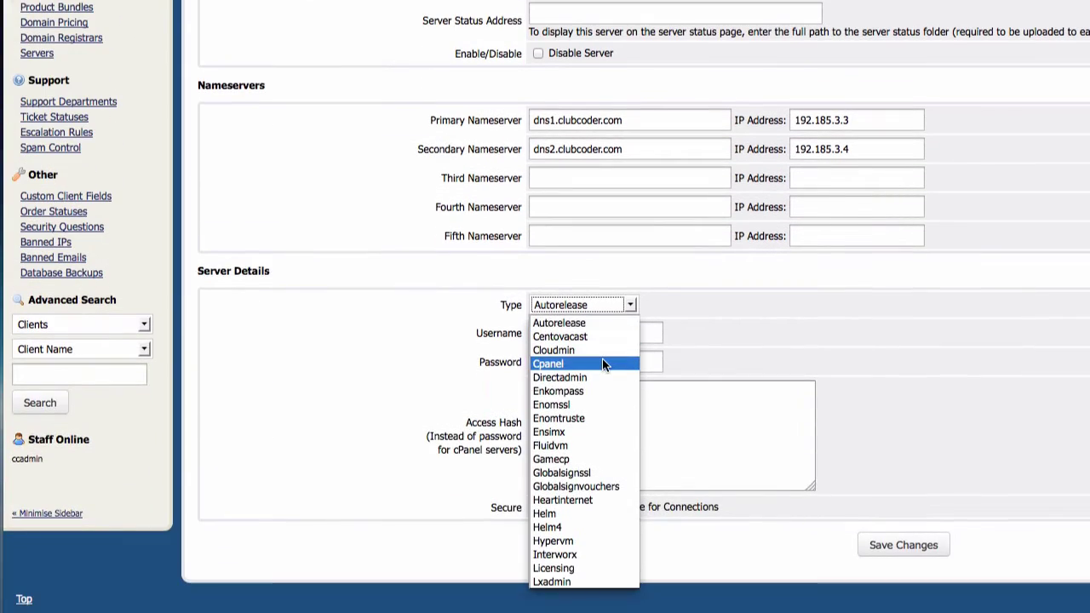
pyautogui.click(602, 495)
pyautogui.click(602, 333)
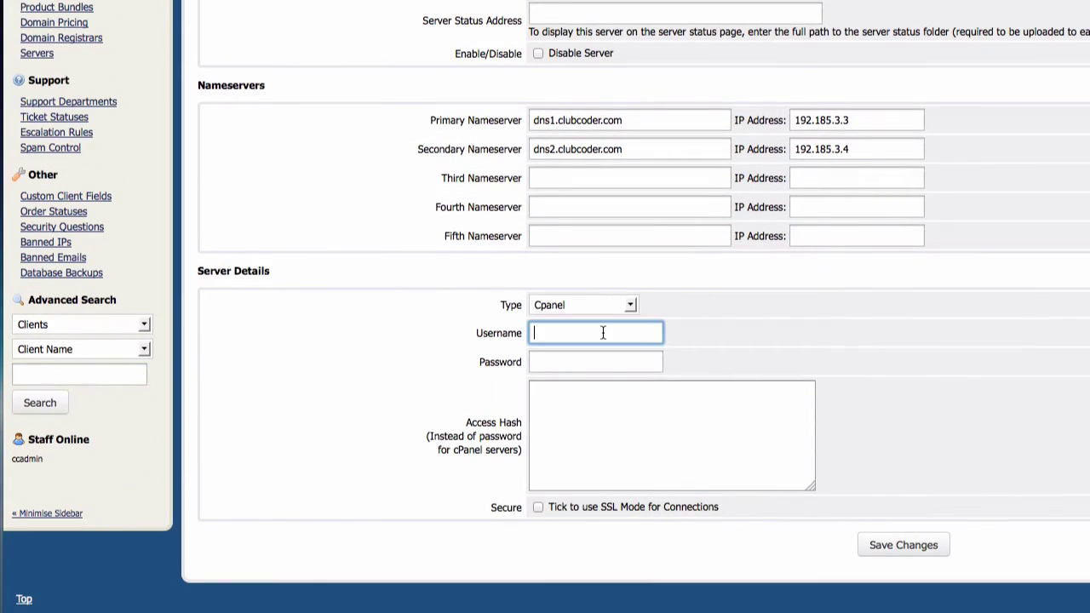
pyautogui.write('hgclub')
pyautogui.click(591, 412)
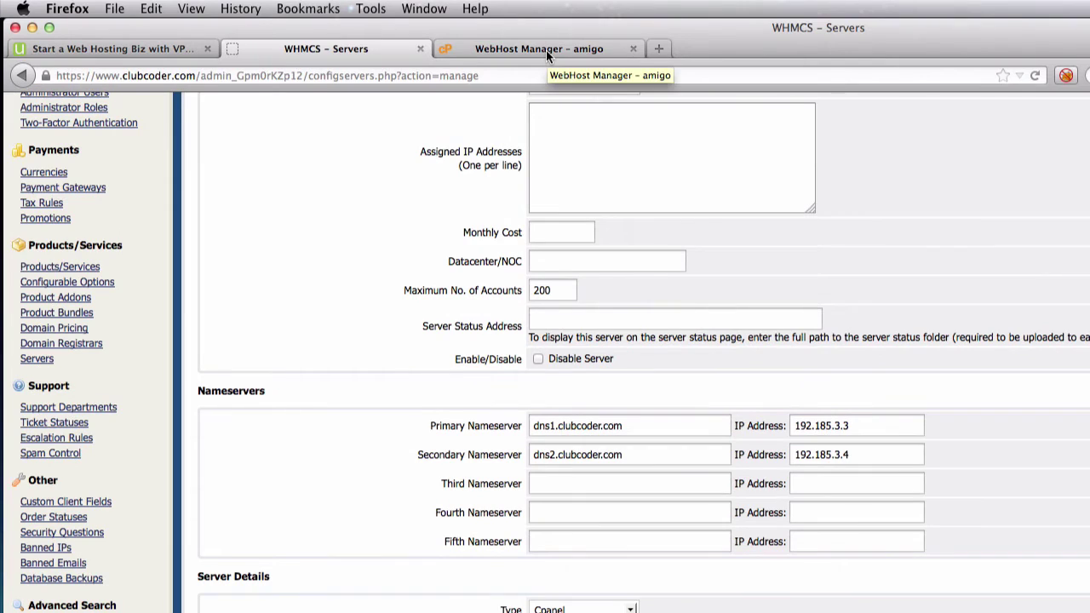
# Step: In WHM, find Setup Remote Access Key by searching 'remote' and select the entire access key
pyautogui.click(546, 50)
pyautogui.click(135, 173)
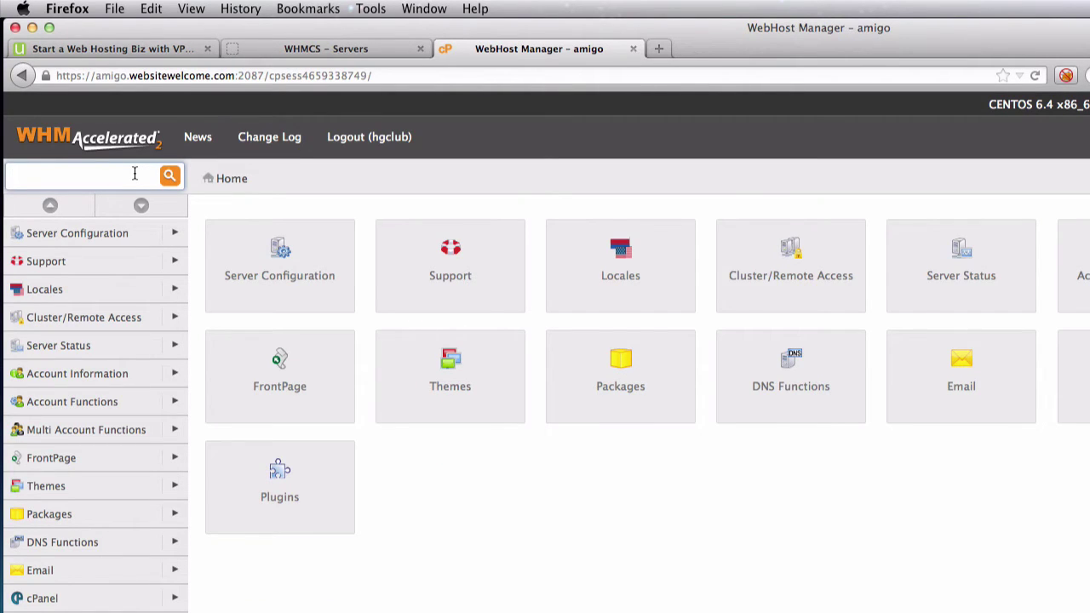
pyautogui.write('remote')
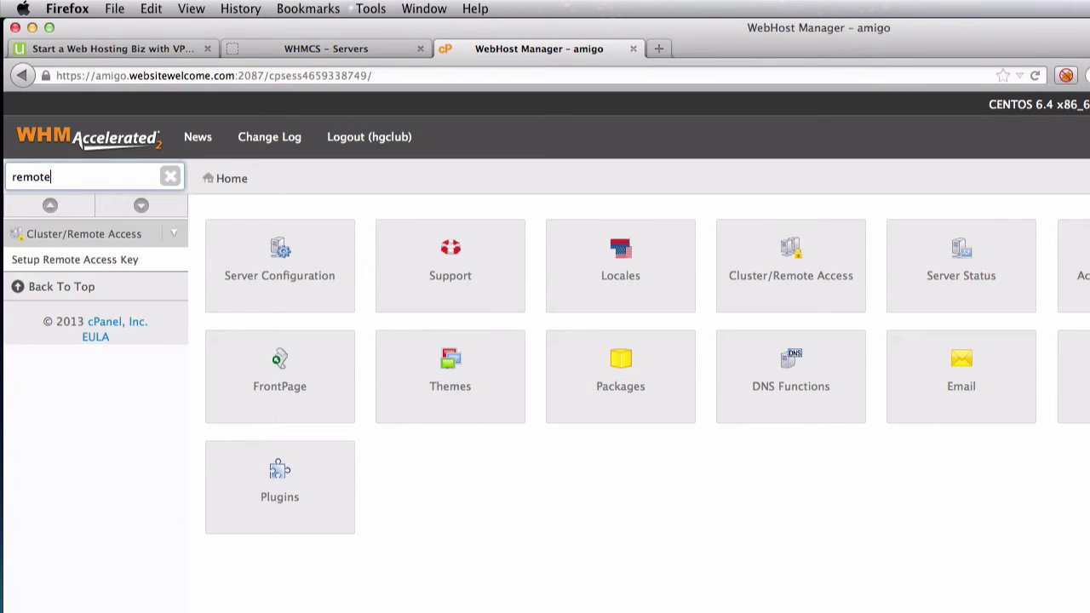
pyautogui.click(100, 262)
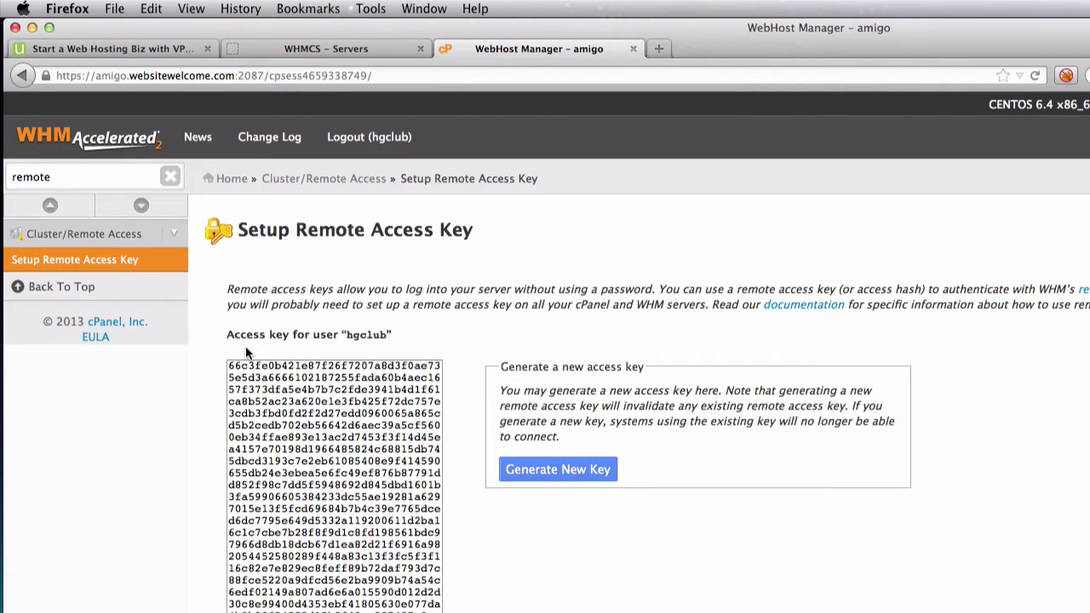
pyautogui.click(322, 371)
pyautogui.press('super+a')
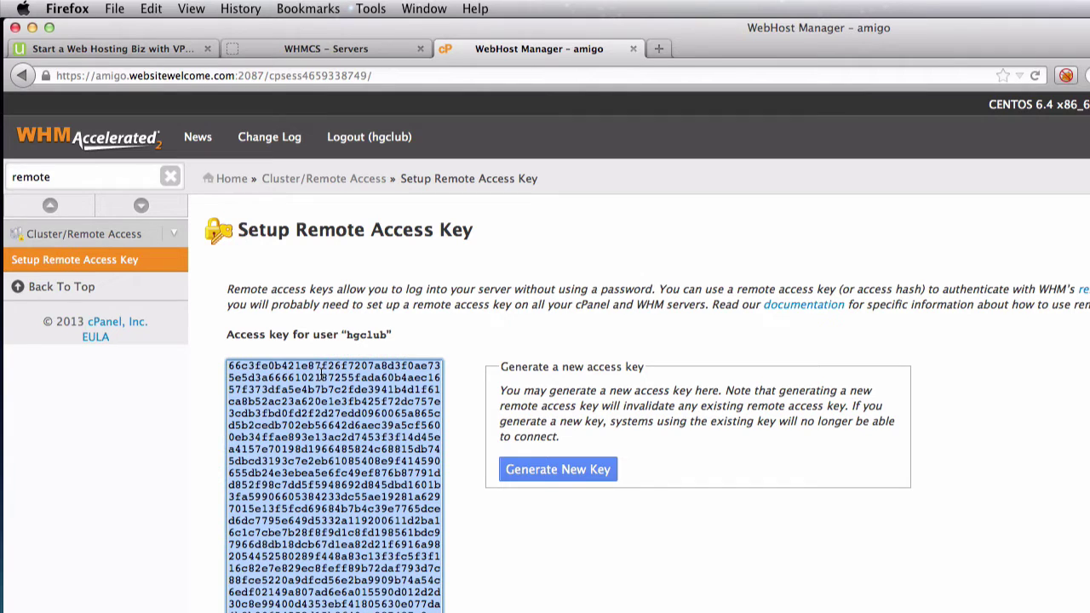
# Step: Paste the WHM key into Access Hash, tick Secure for SSL, and save the server
pyautogui.click(320, 52)
pyautogui.click(596, 452)
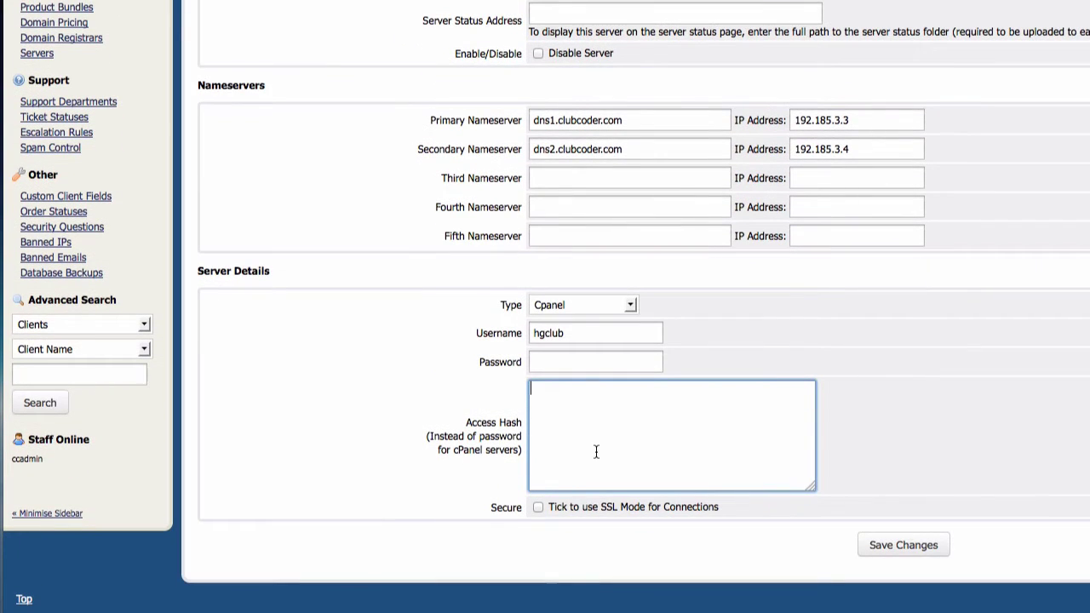
pyautogui.press('super+v')
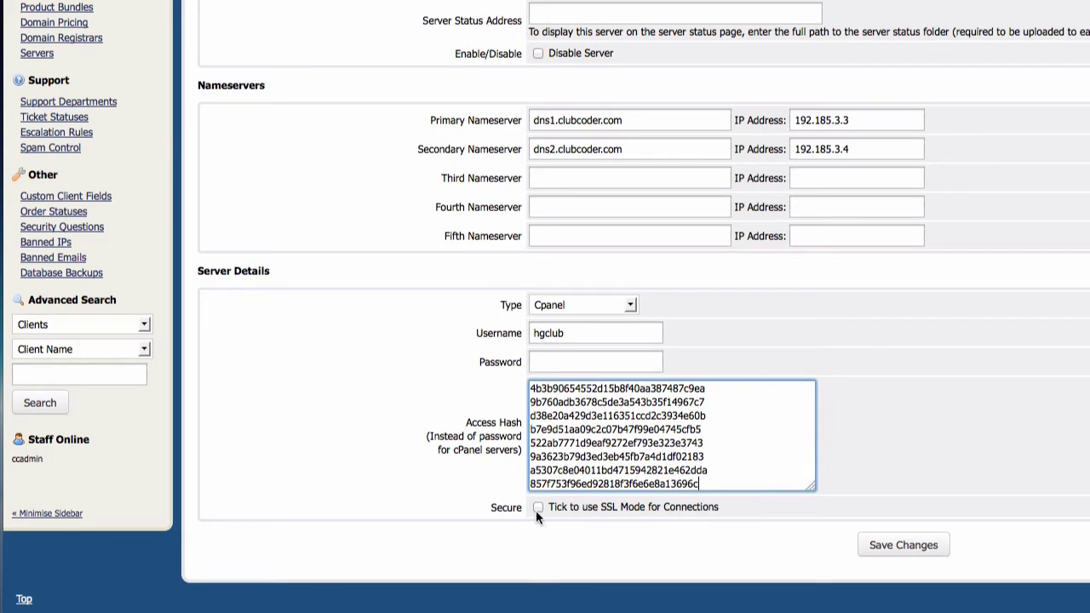
pyautogui.click(543, 508)
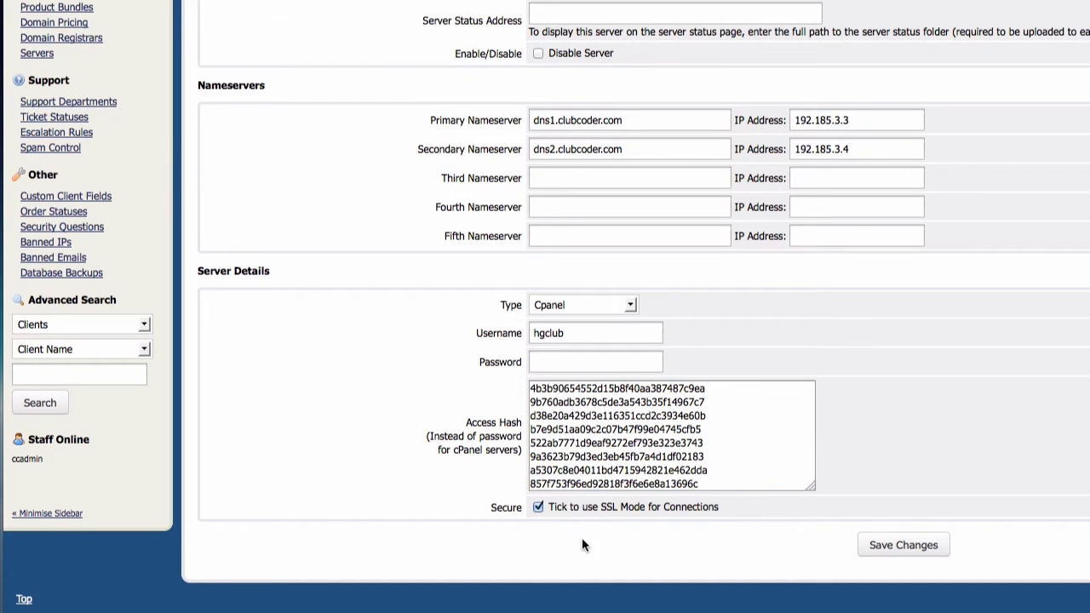
pyautogui.click(897, 548)
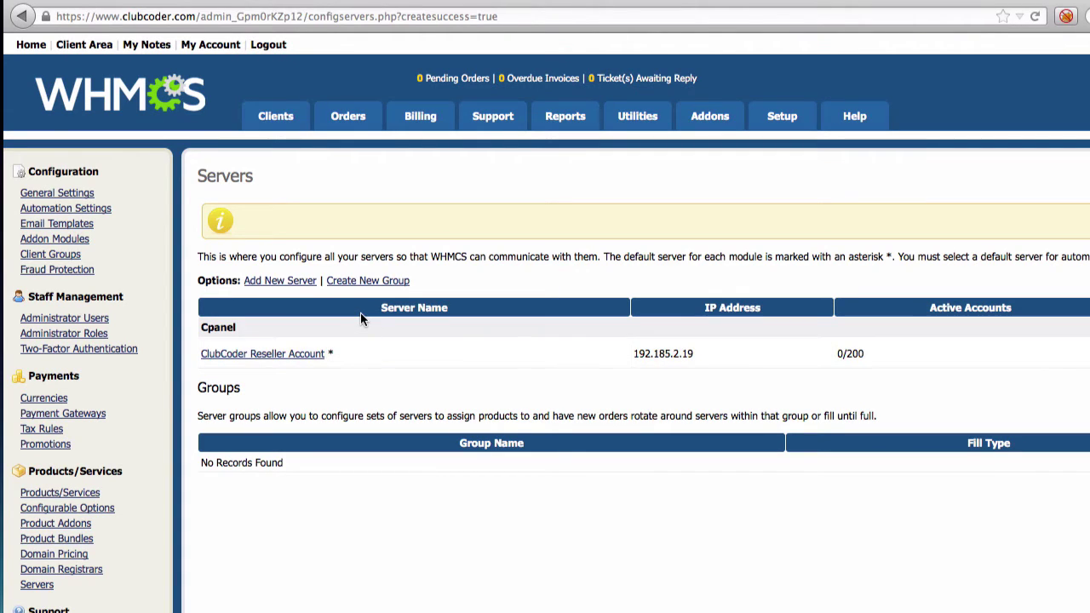
# Step: Create the server group 'ClubCoder Reseller', add ClubCoder Reseller Account to it, and save
pyautogui.click(362, 286)
pyautogui.click(471, 247)
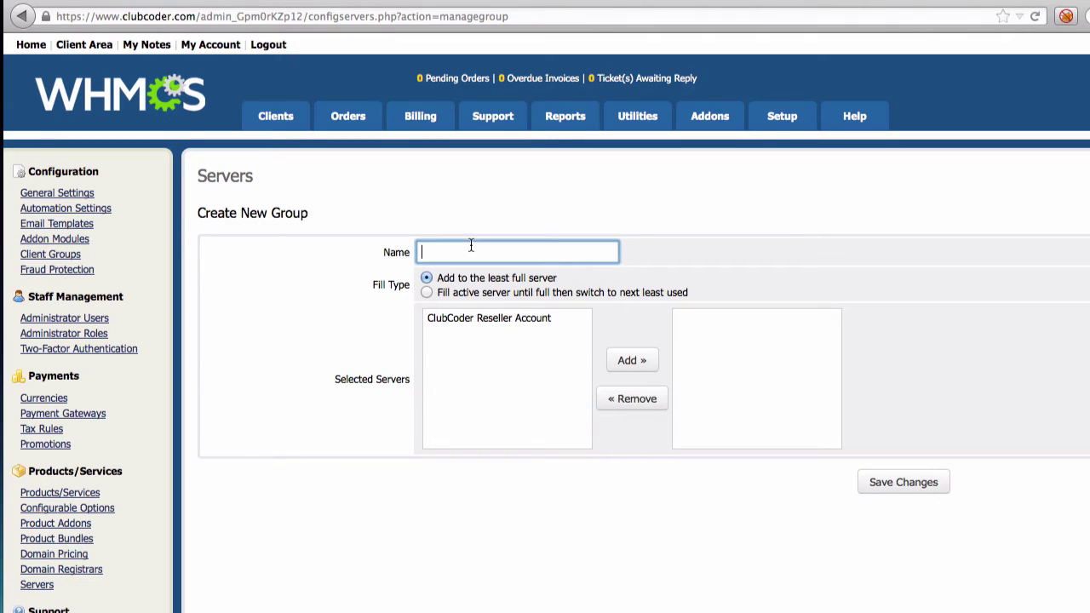
pyautogui.write('C')
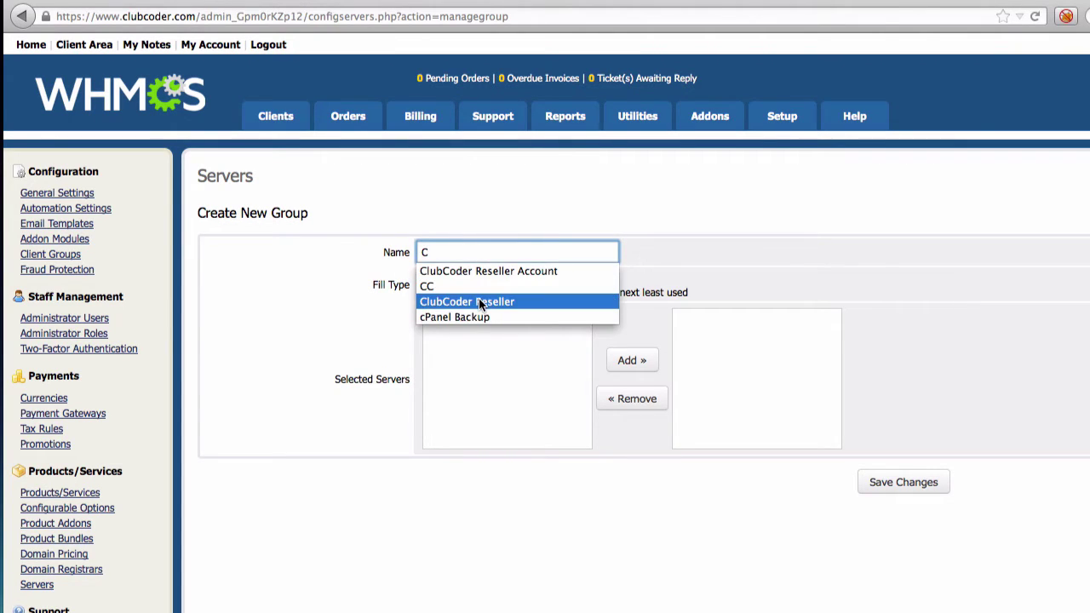
pyautogui.click(478, 298)
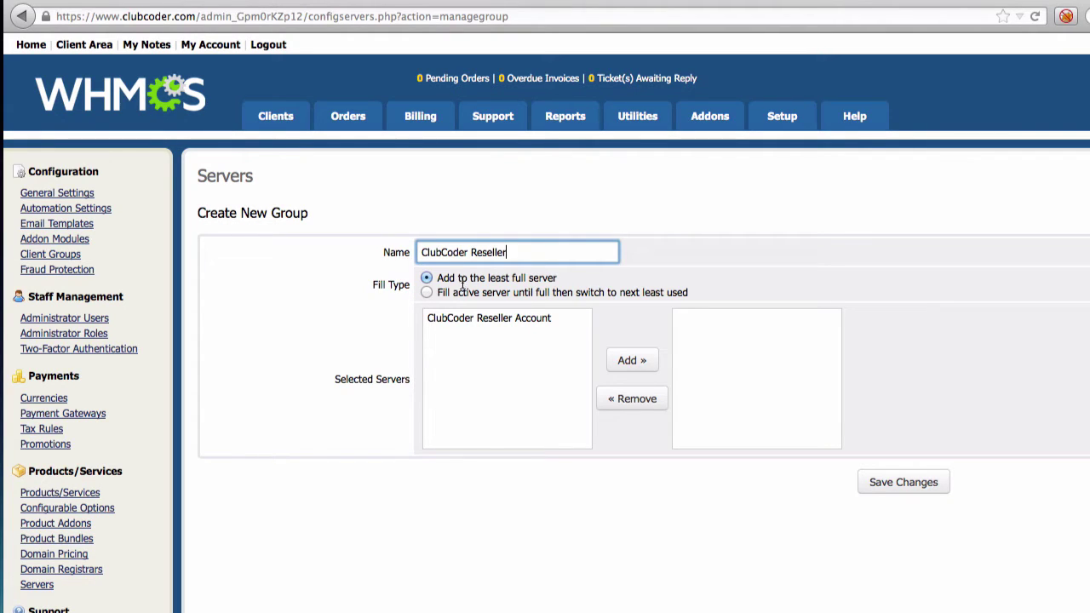
pyautogui.click(545, 320)
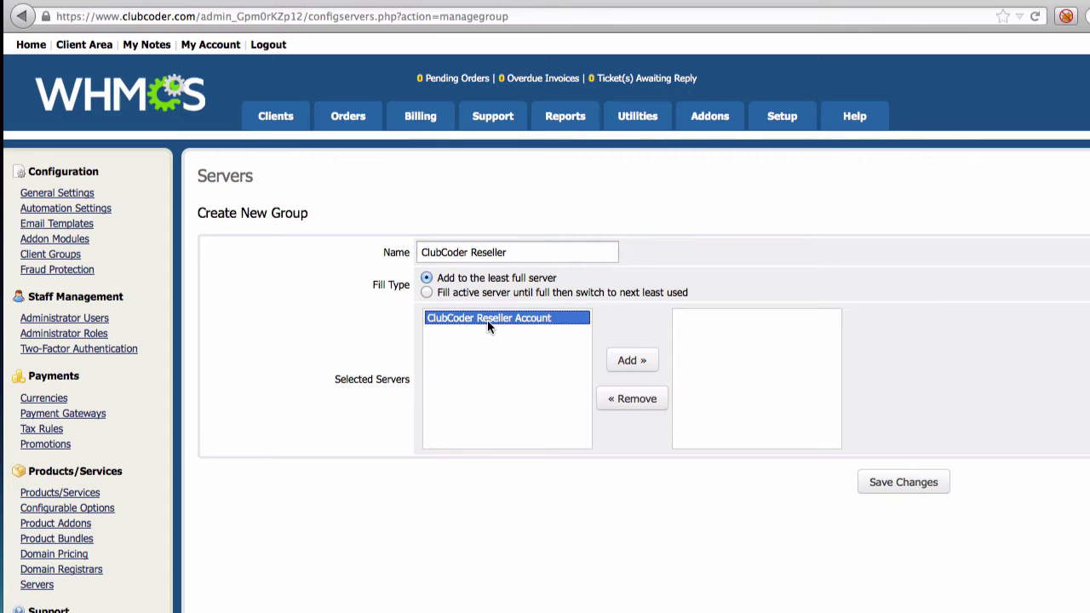
pyautogui.click(640, 374)
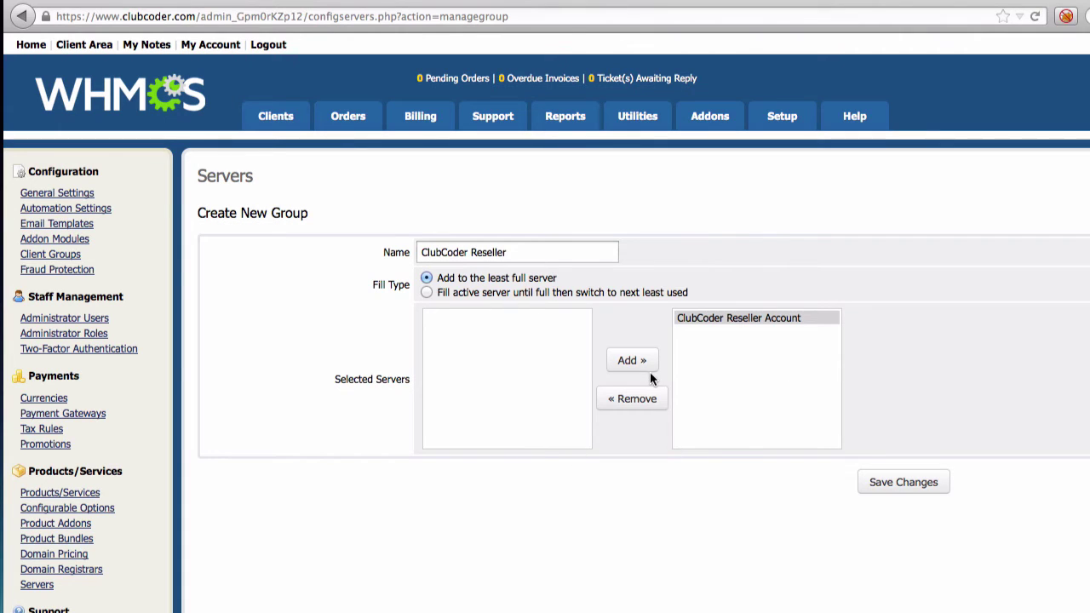
pyautogui.click(898, 489)
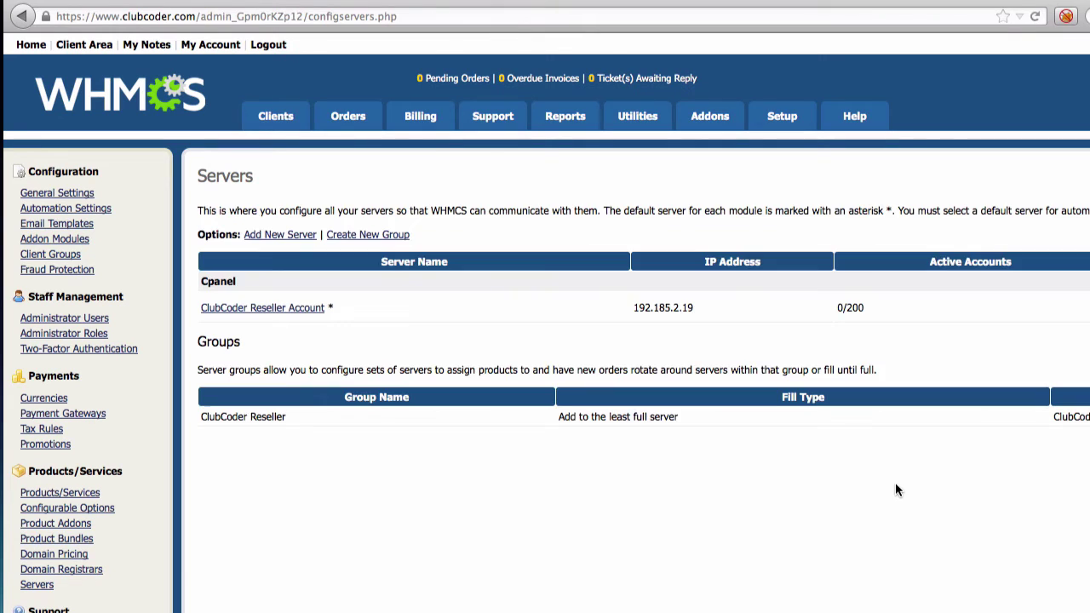
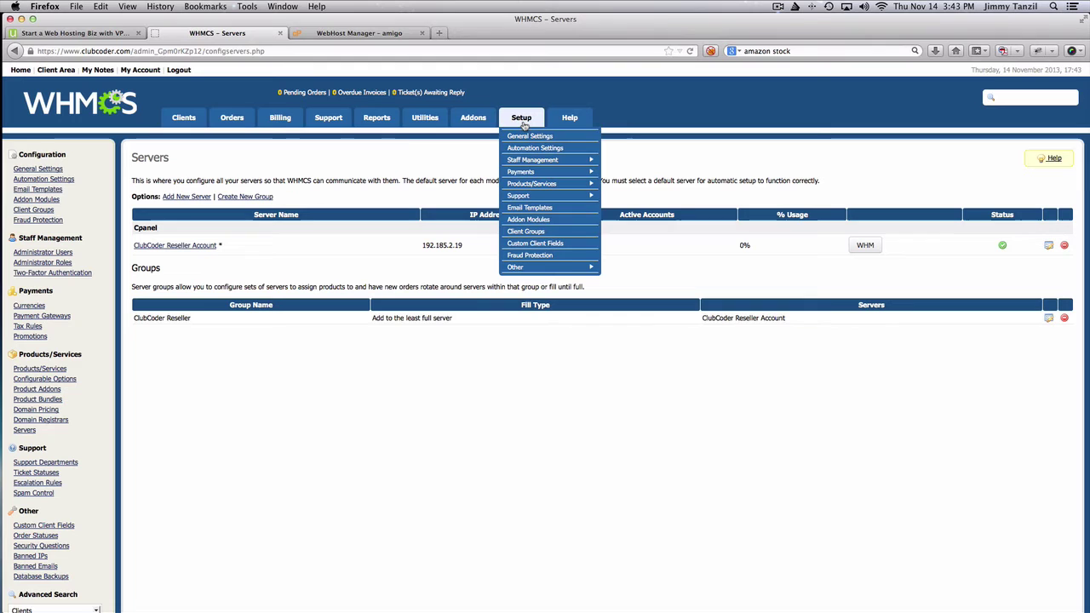
# Step: Open Setup > Products/Services > Domain Registrars and activate the Enom registrar module
pyautogui.moveTo(586, 186)
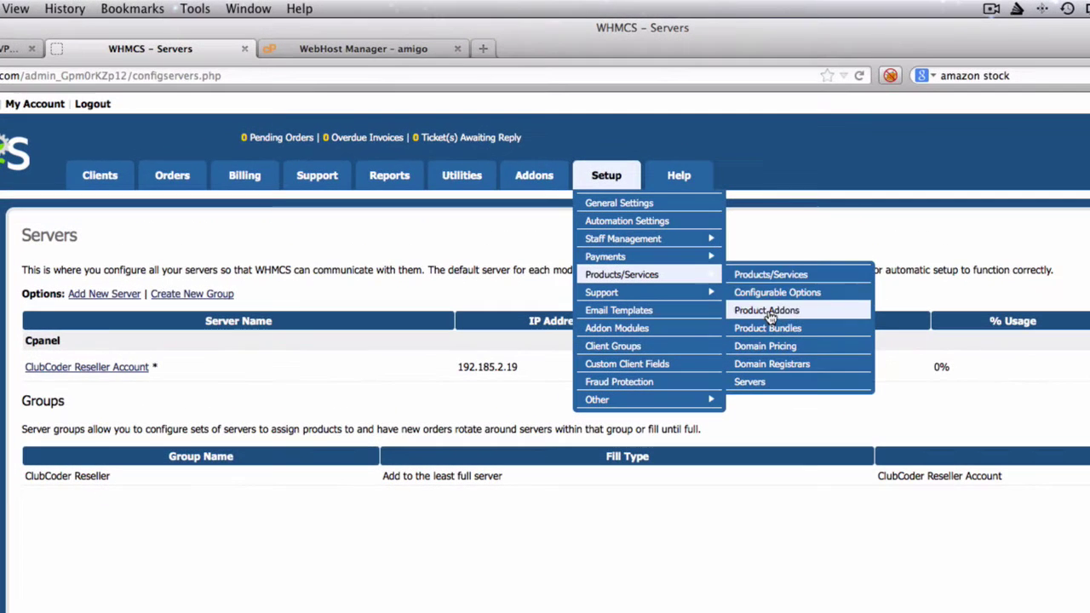
pyautogui.click(793, 365)
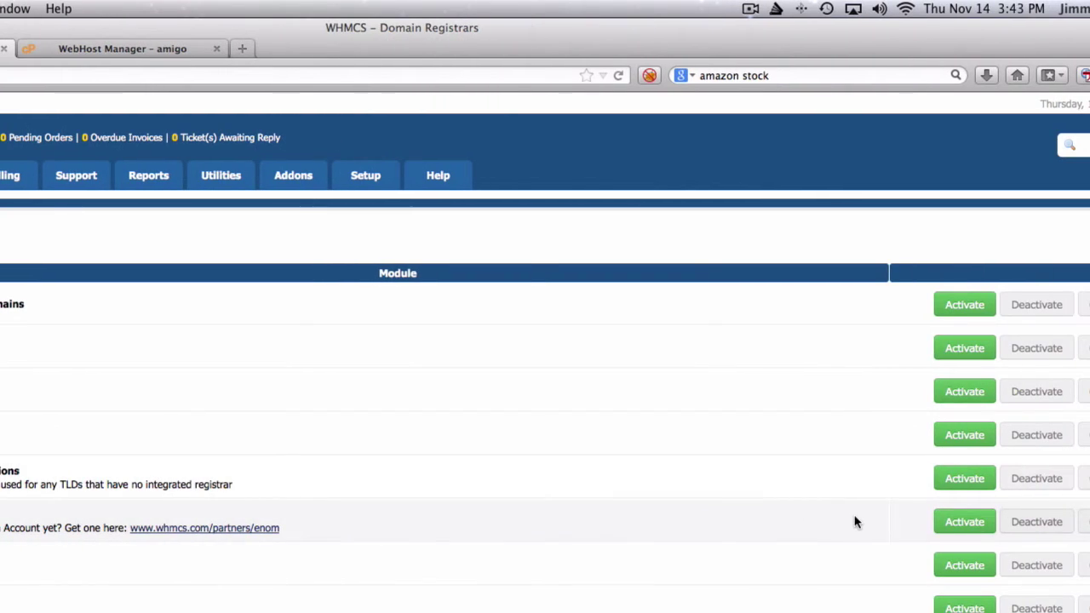
pyautogui.click(959, 532)
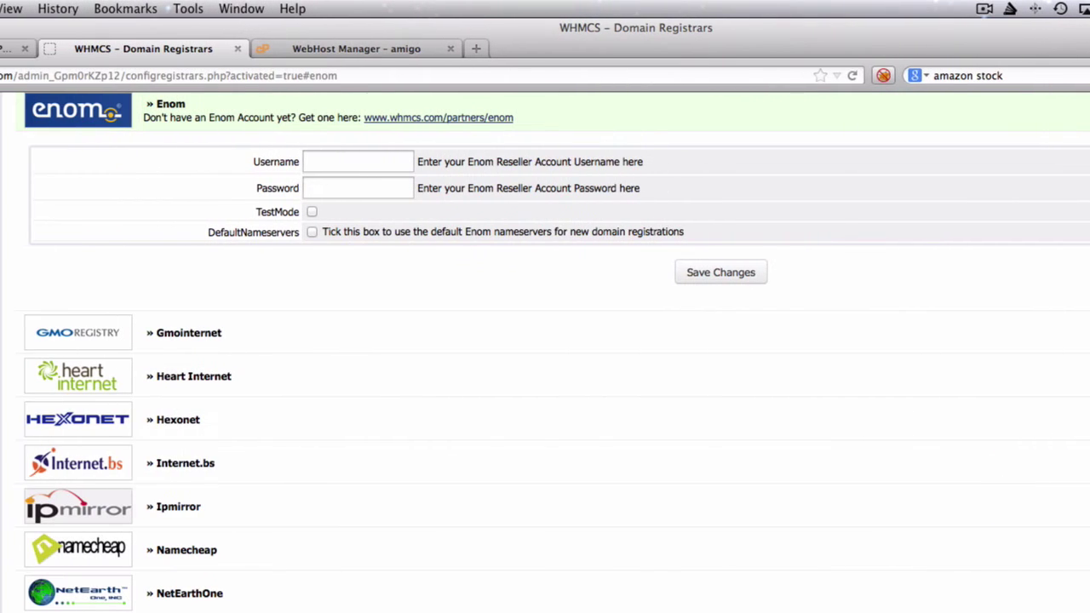
# Step: Enter the Enom reseller username and account password, then save the Enom registrar settings
pyautogui.scroll(2, 550, 273)
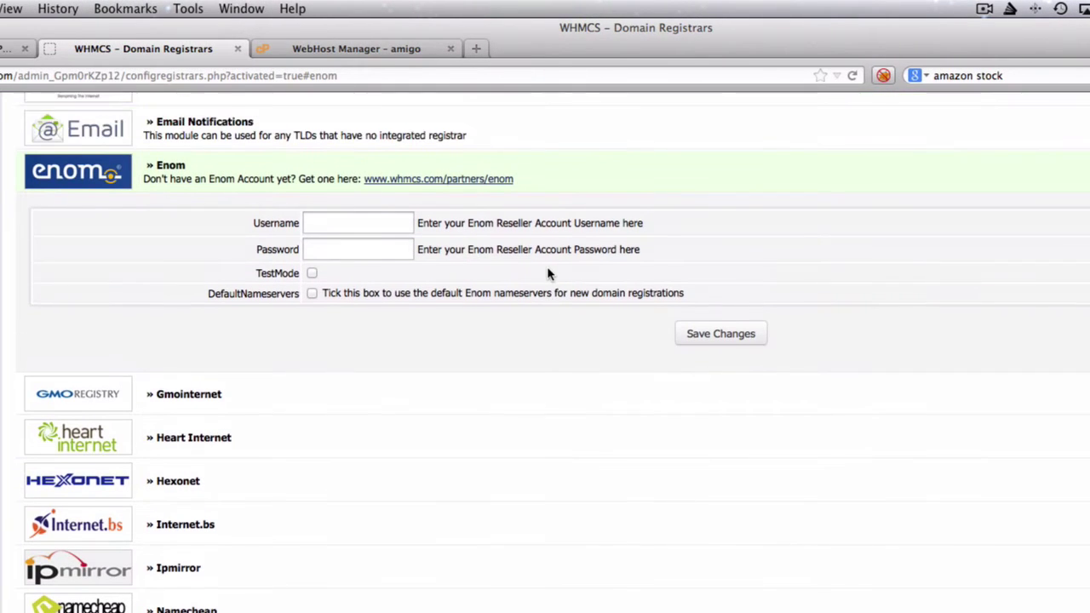
pyautogui.click(398, 222)
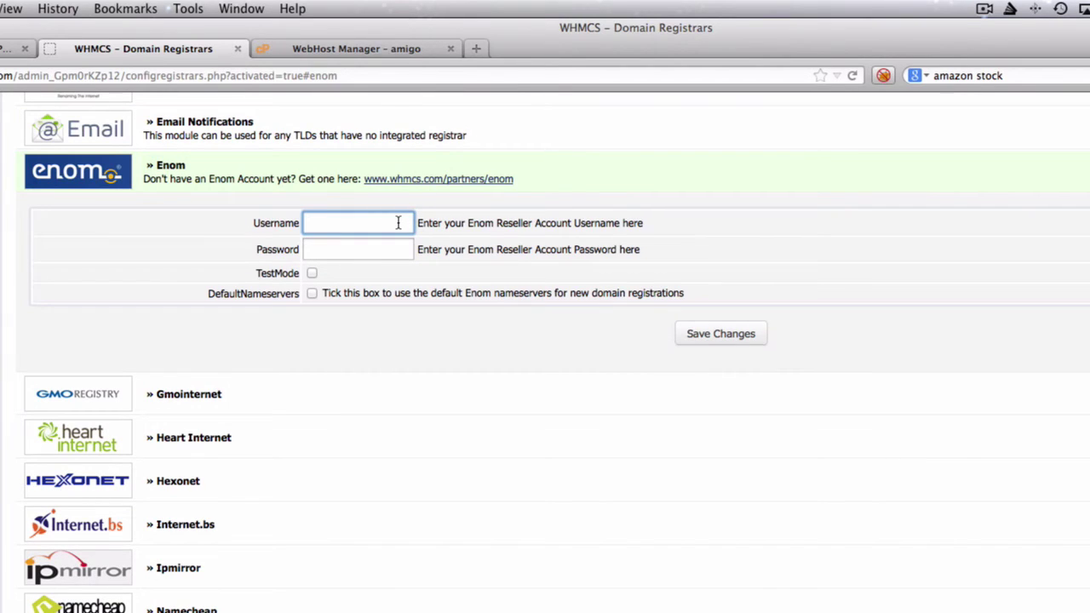
pyautogui.click(398, 254)
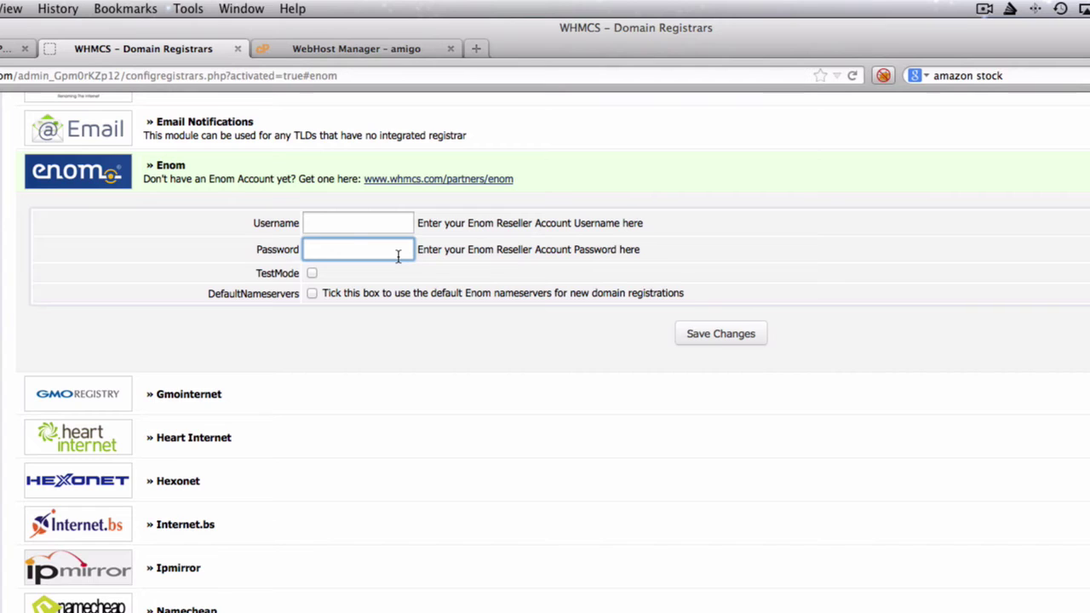
pyautogui.click(386, 220)
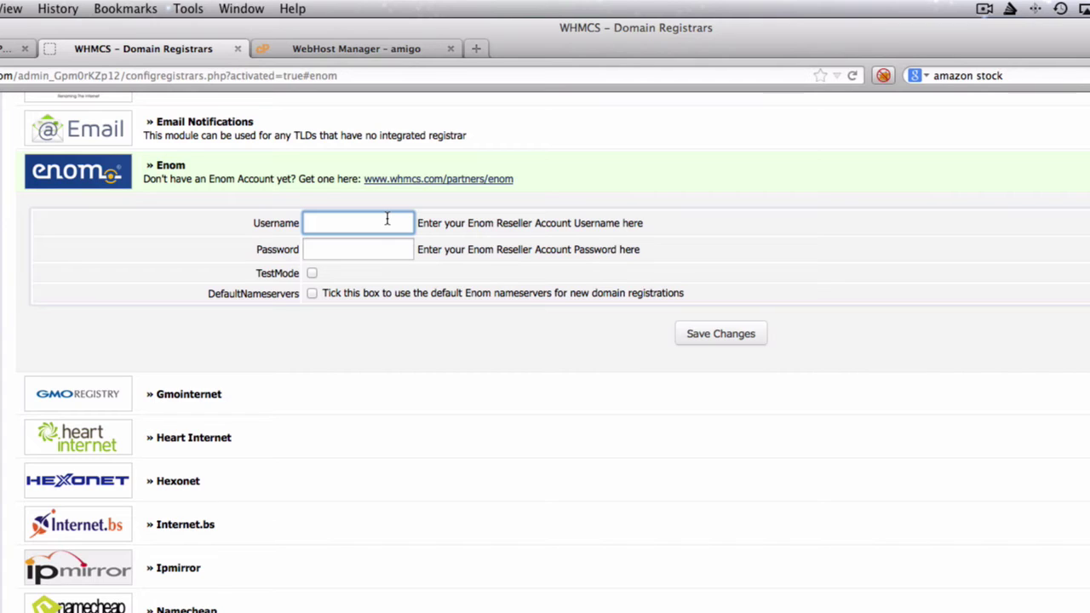
pyautogui.press('Tab')
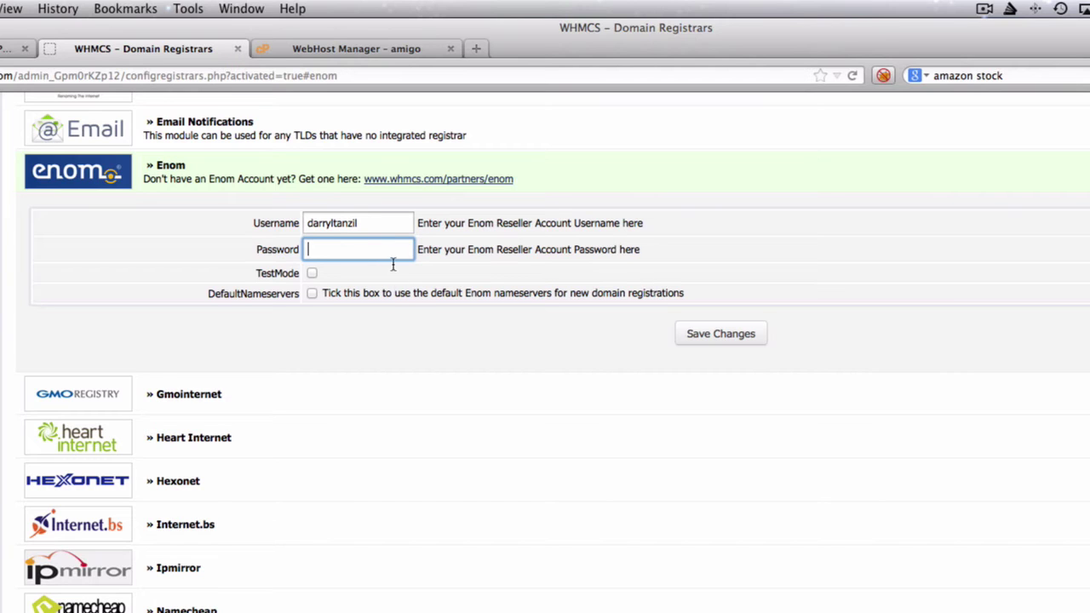
pyautogui.scroll(4, 404, 310)
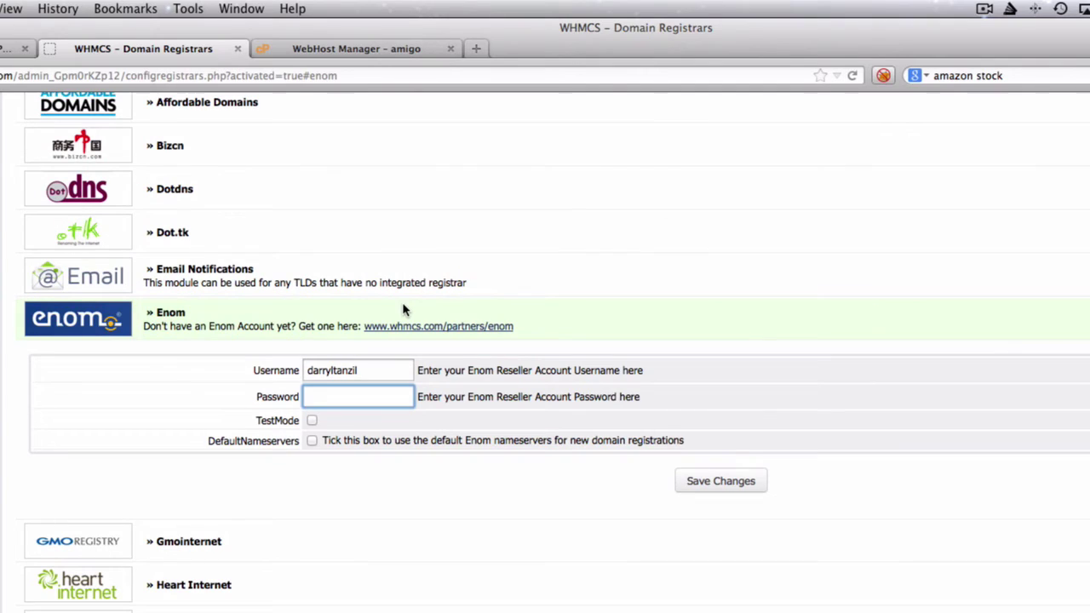
pyautogui.write('**************')
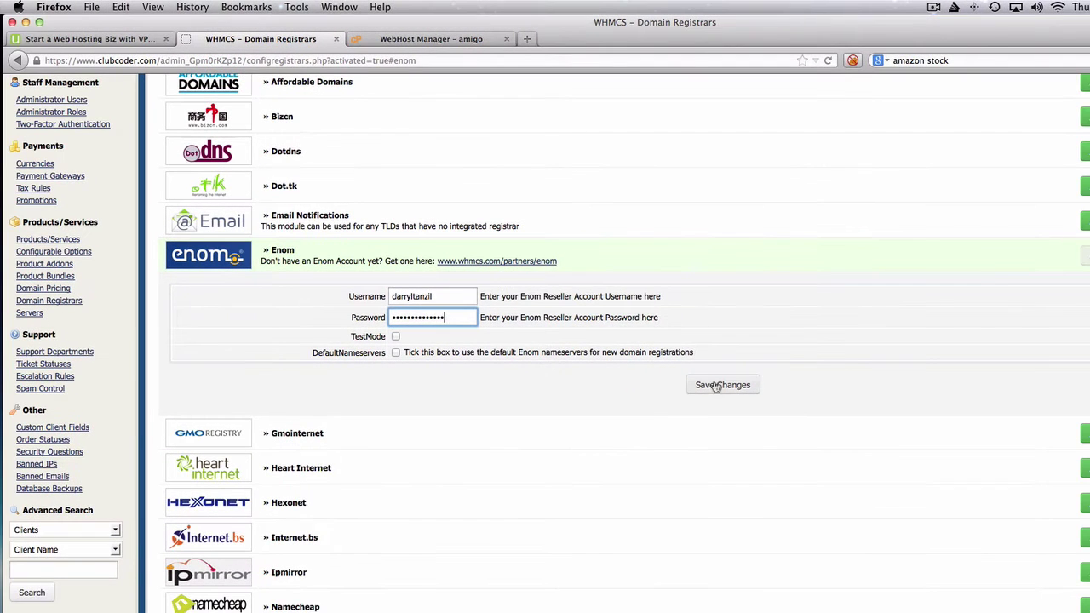
pyautogui.click(715, 388)
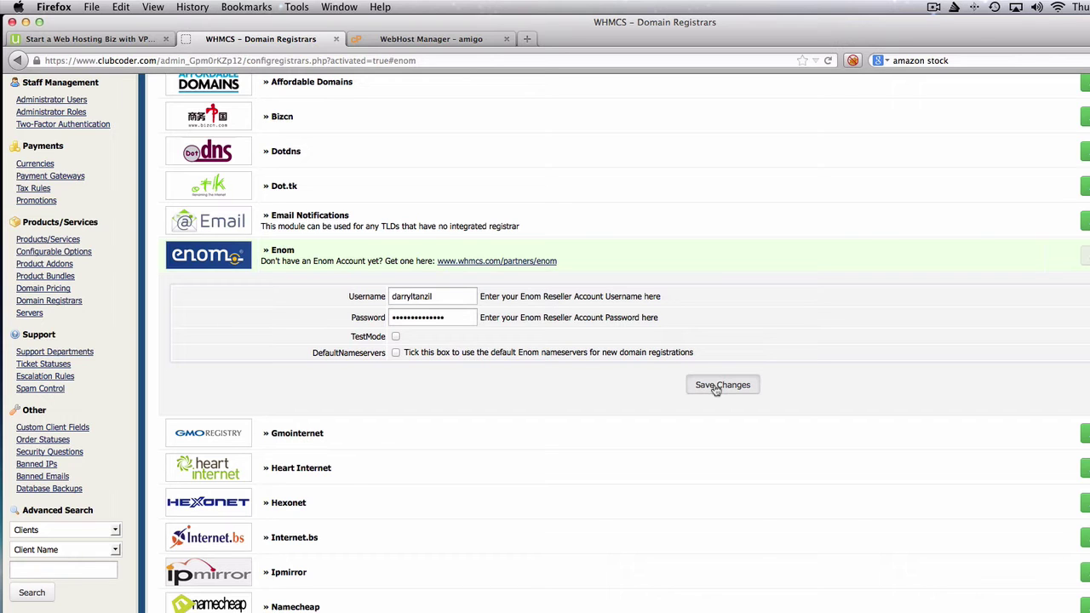
pyautogui.click(715, 386)
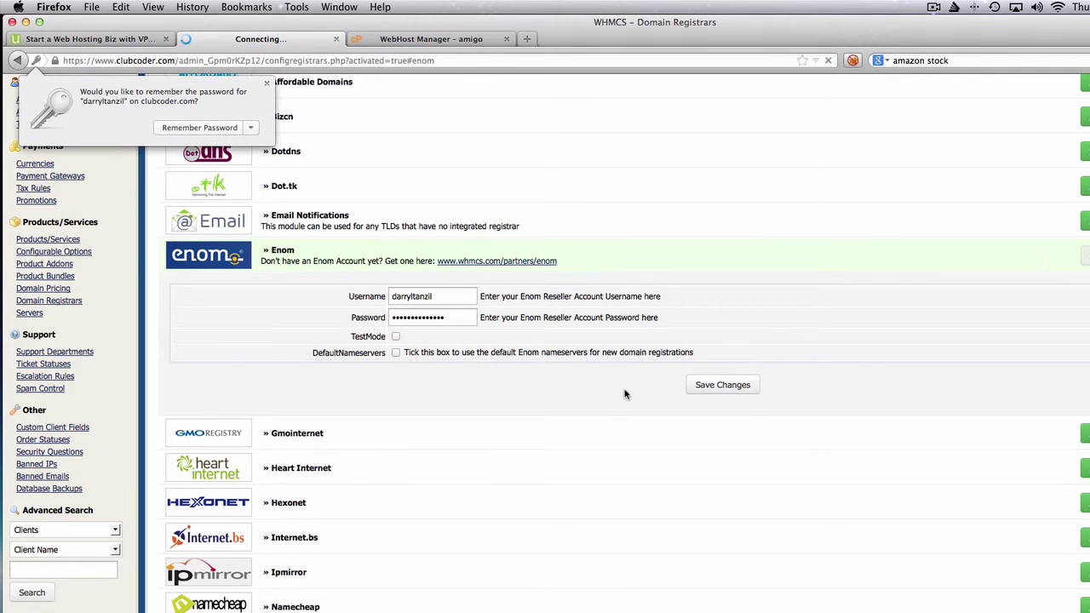
# Step: Dismiss Firefox's remember-password popup and scroll up to the 'changes saved successfully' banner
pyautogui.click(266, 83)
pyautogui.scroll(3, 477, 338)
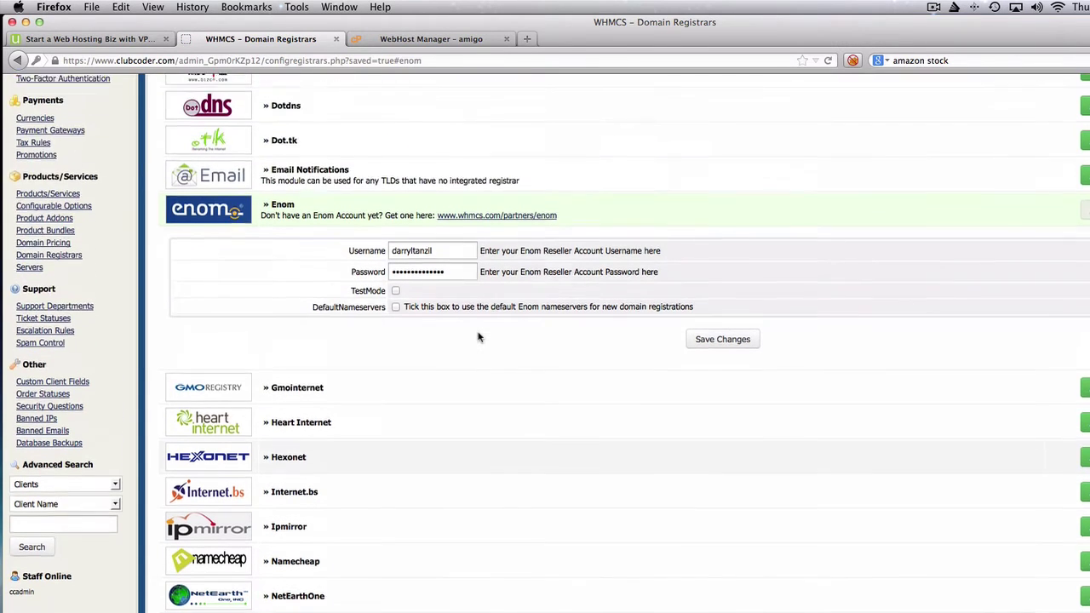
pyautogui.scroll(3, 478, 338)
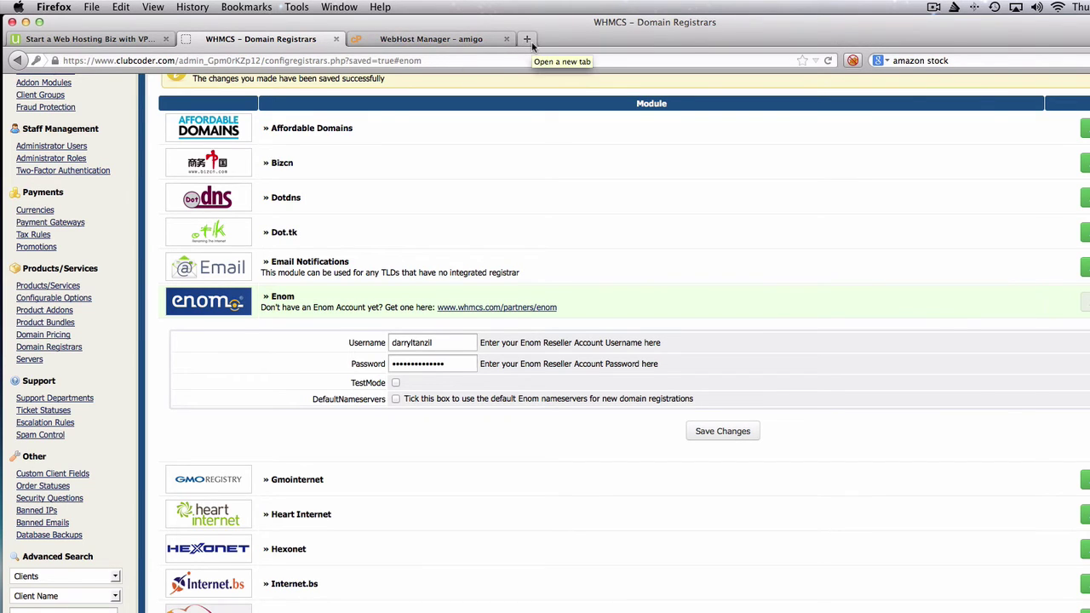
# Step: Load enom.com in a new browser tab
pyautogui.click(530, 40)
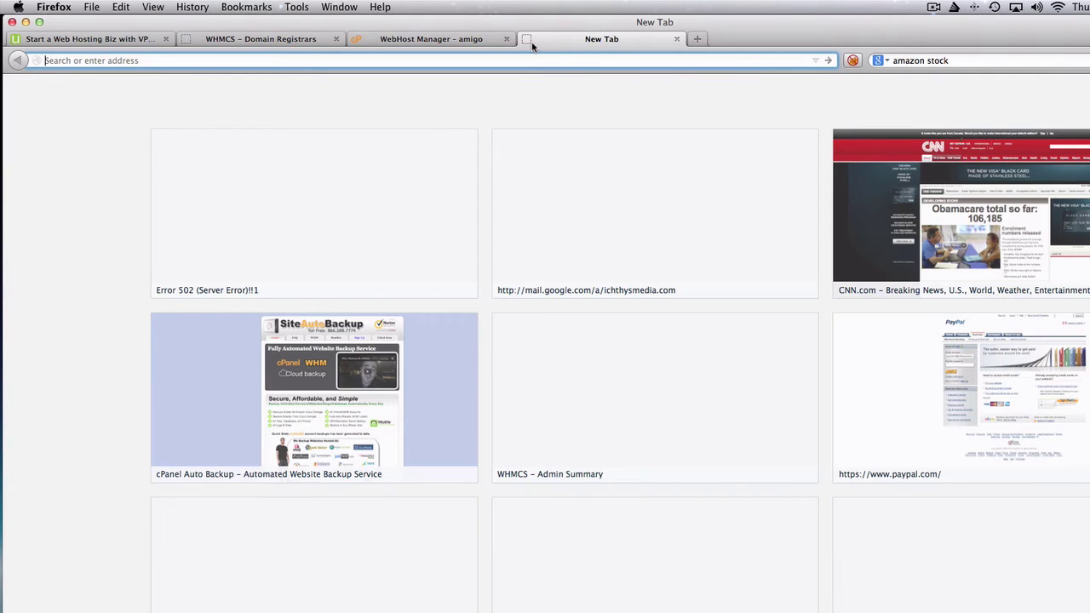
pyautogui.write('enom.com')
pyautogui.press('Return')
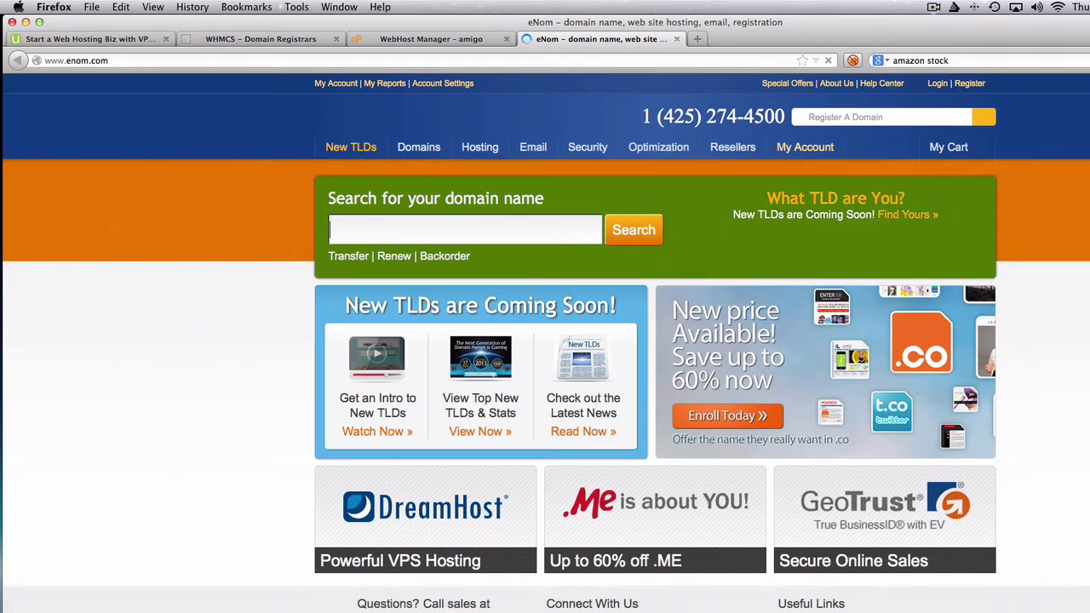
# Step: Sign in to the eNom reseller account using the login ID picked from autocomplete
pyautogui.click(935, 84)
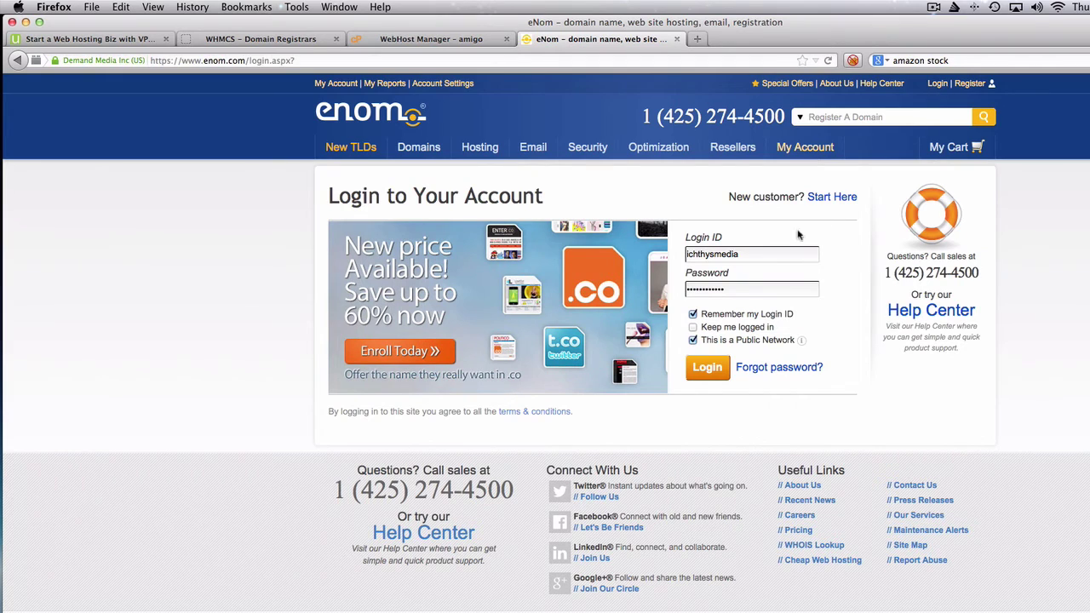
pyautogui.doubleClick(771, 253)
pyautogui.write('dar')
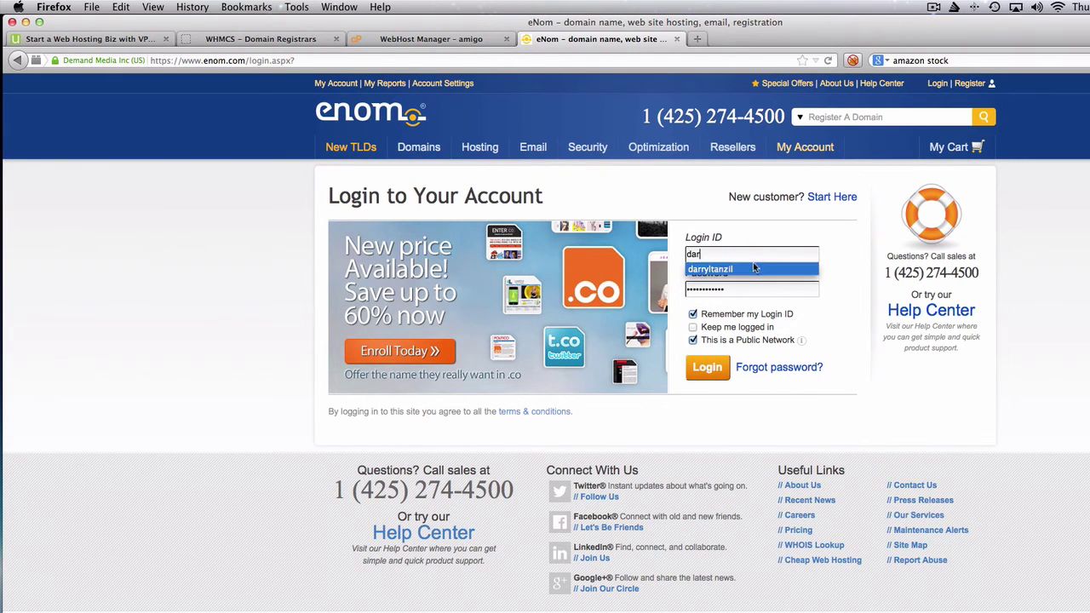
pyautogui.click(754, 269)
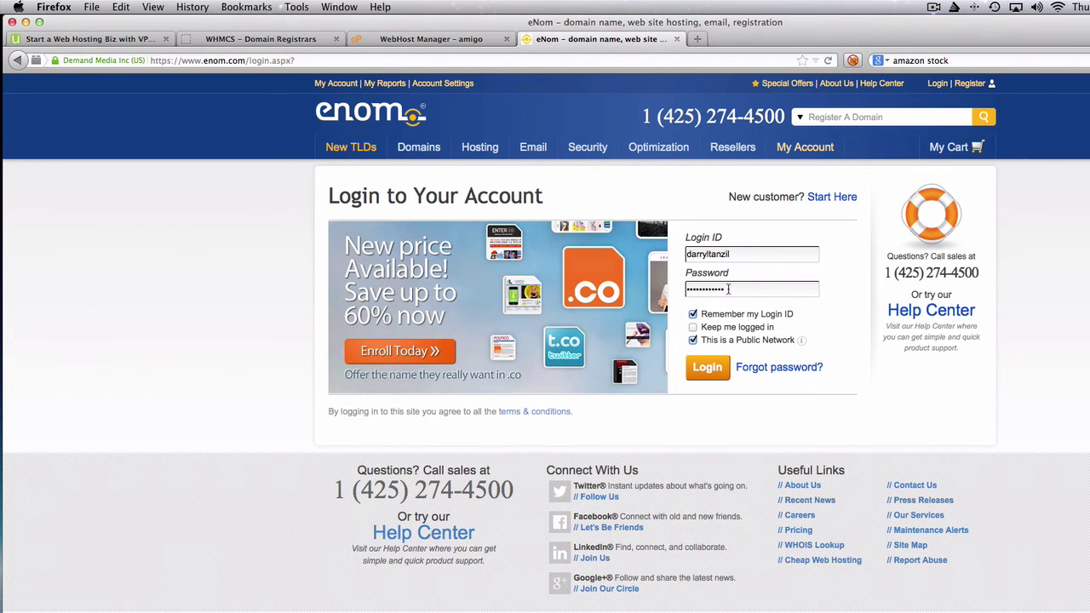
pyautogui.click(718, 366)
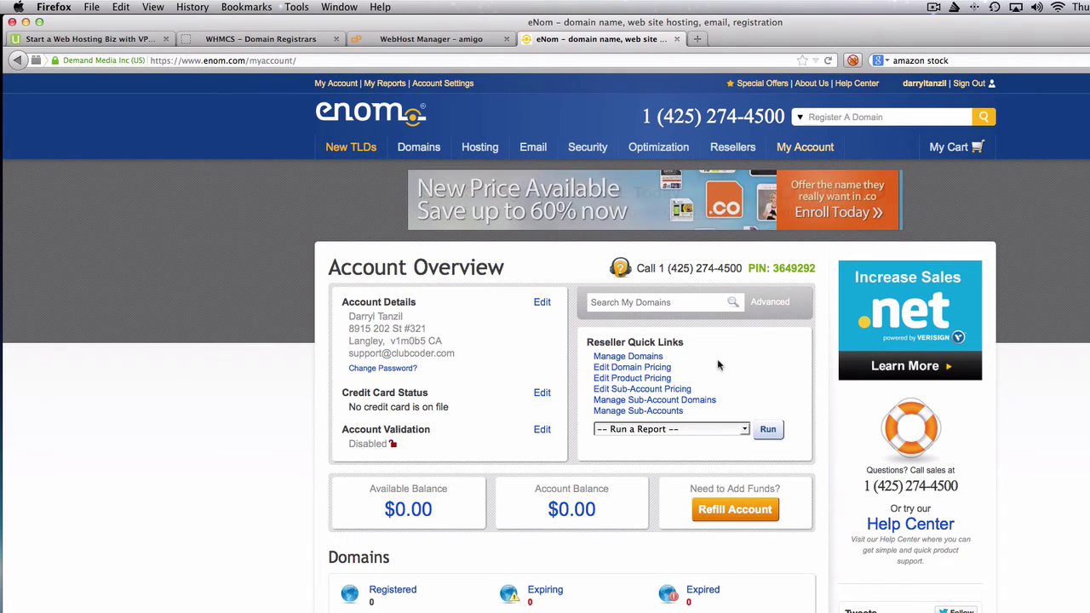
# Step: Go via the reseller API resources page to the eNom Help Center, then launch the Support Center in a new tab
pyautogui.moveTo(735, 149)
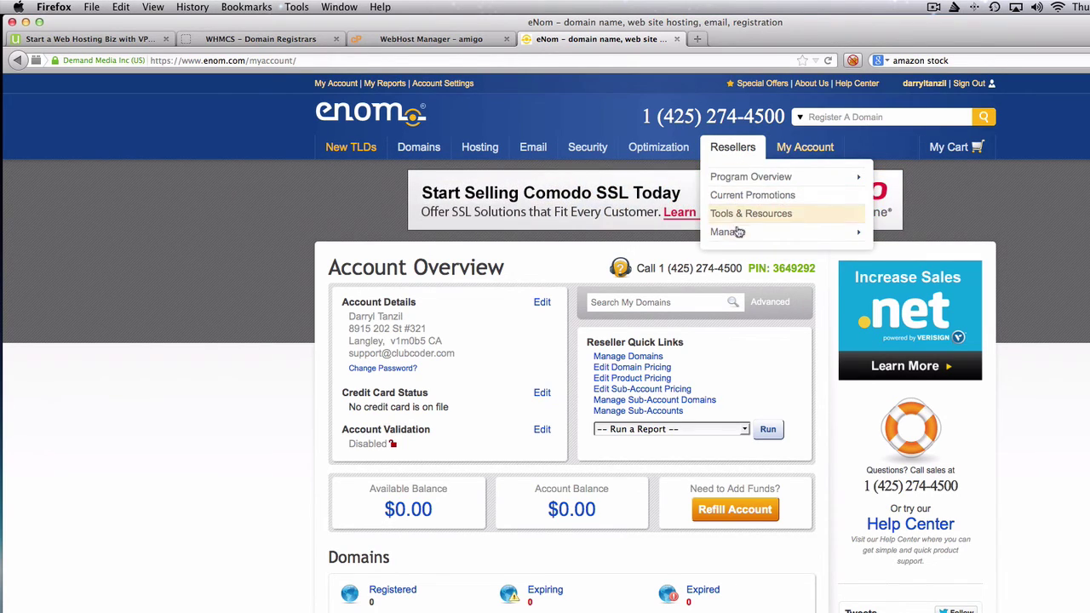
pyautogui.moveTo(738, 233)
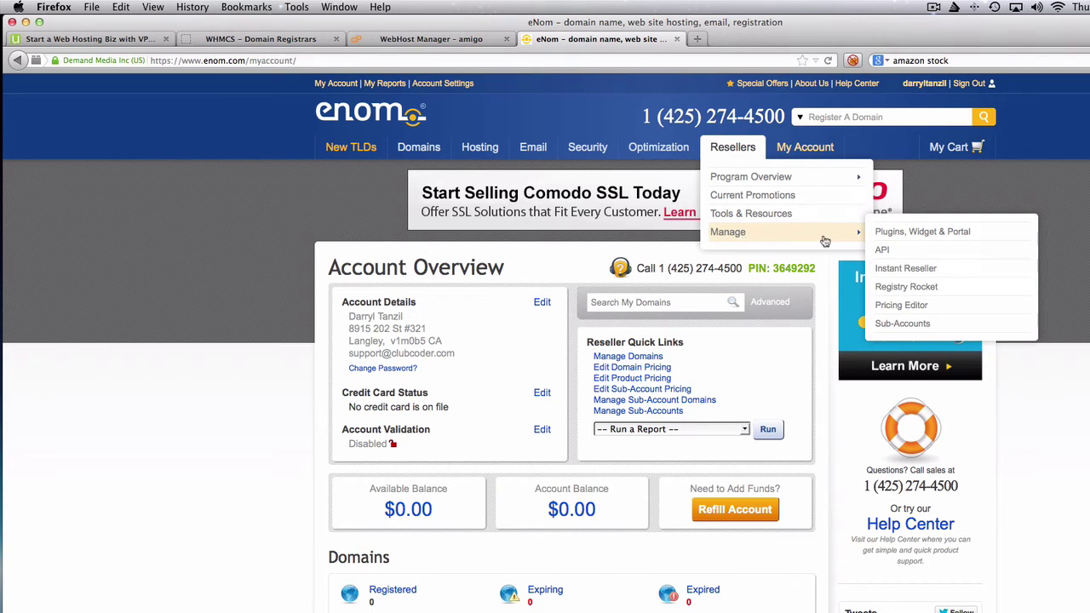
pyautogui.click(886, 250)
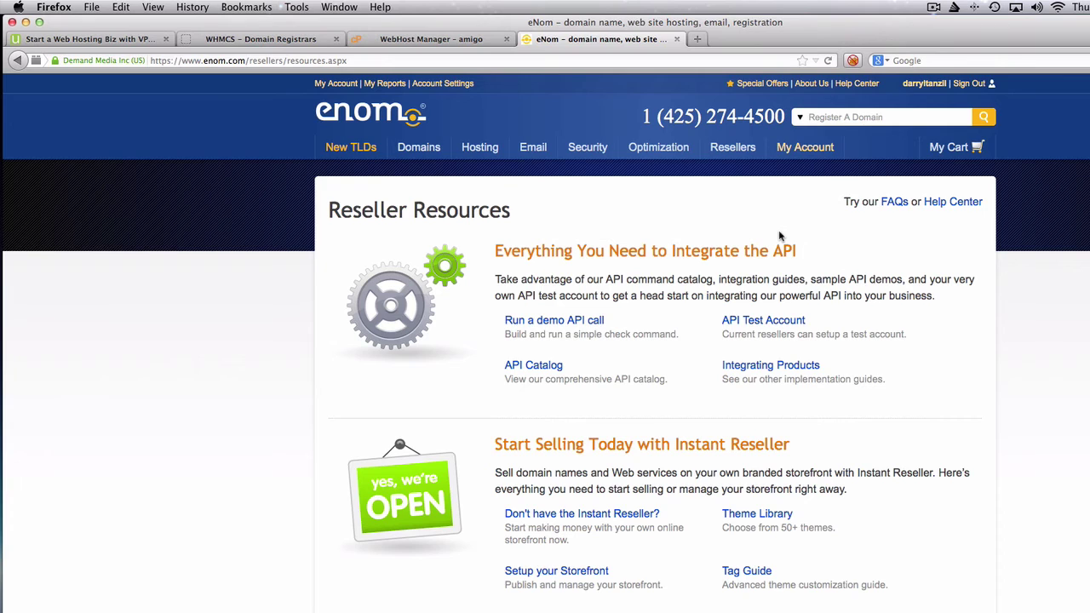
pyautogui.click(854, 85)
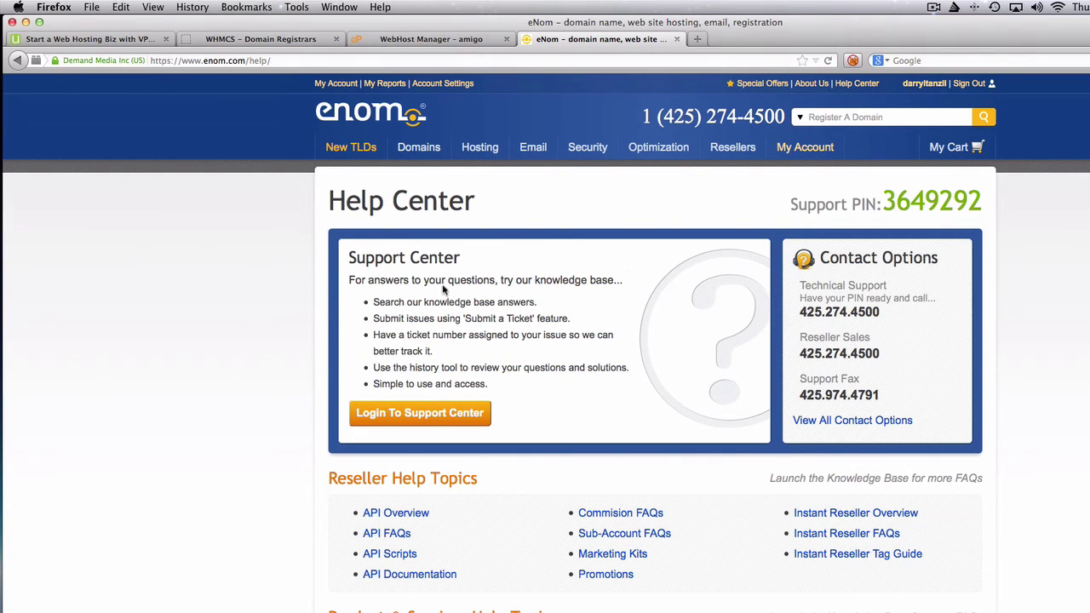
pyautogui.click(430, 413)
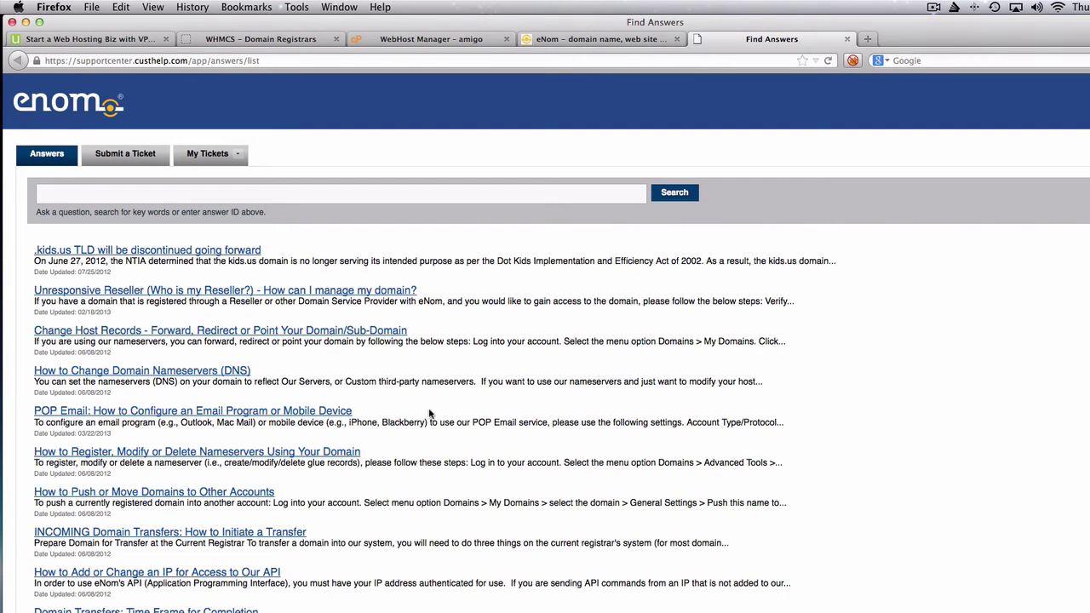
# Step: Start a new support ticket with the subject 'Add IP'
pyautogui.click(136, 158)
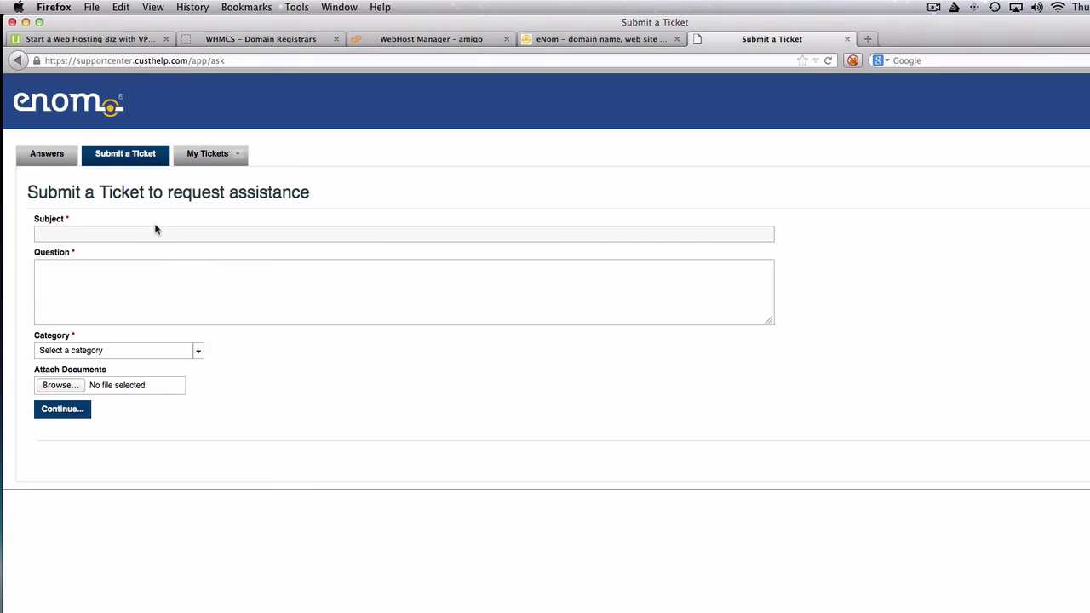
pyautogui.click(156, 233)
pyautogui.write('Add IP')
# Step: Write 'Hi,' and a request to add the server's IP address for API access in the Question box
pyautogui.click(36, 265)
pyautogui.write('Hi,')
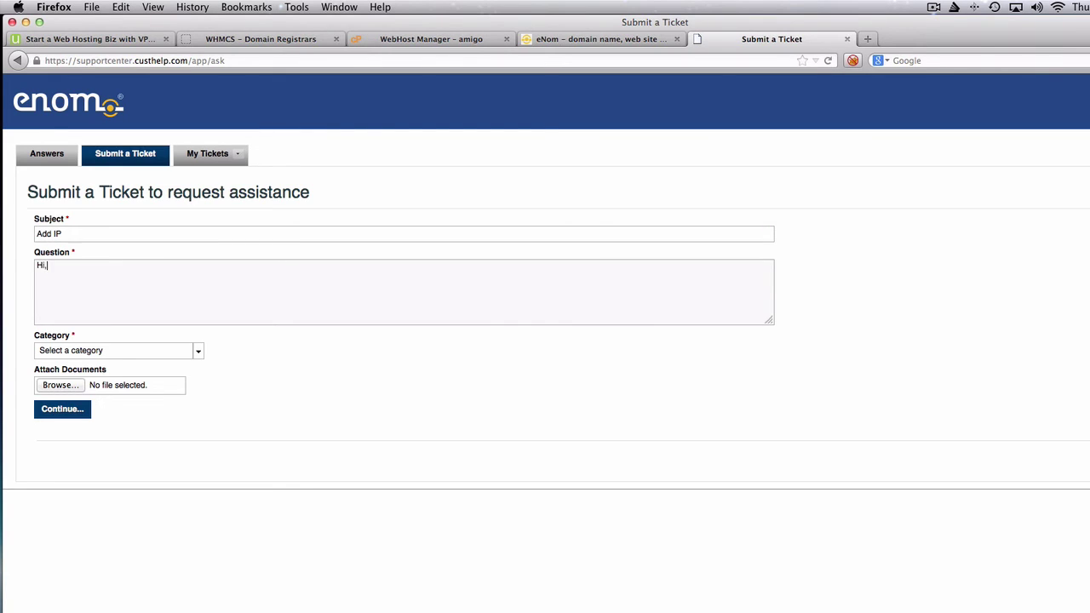
pyautogui.press('Return')
pyautogui.write('Could you please')
pyautogui.write('the following IP address')
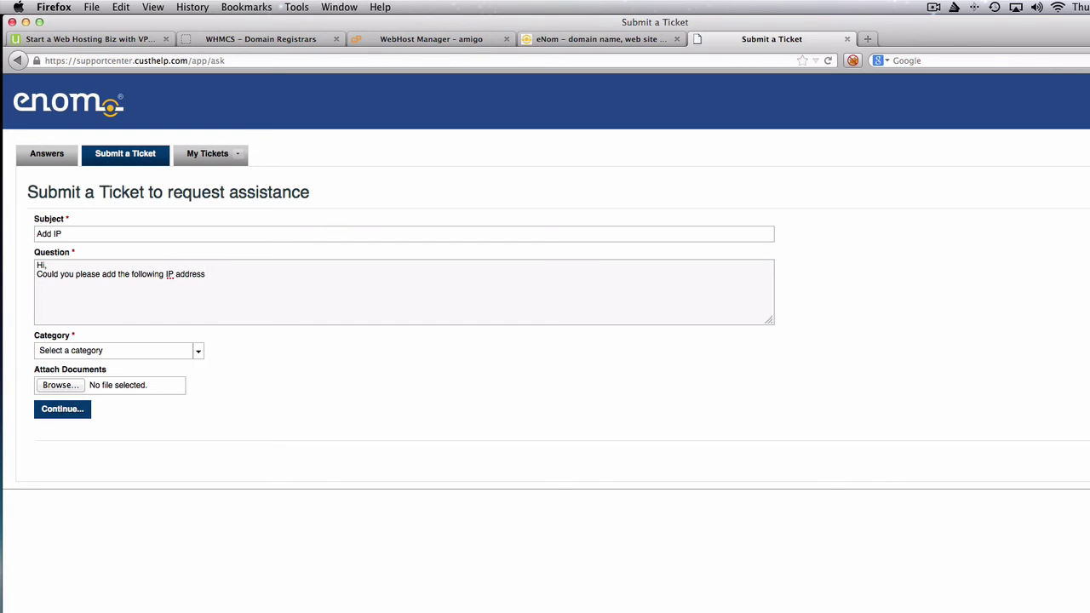
pyautogui.write(' for our server to access your API.')
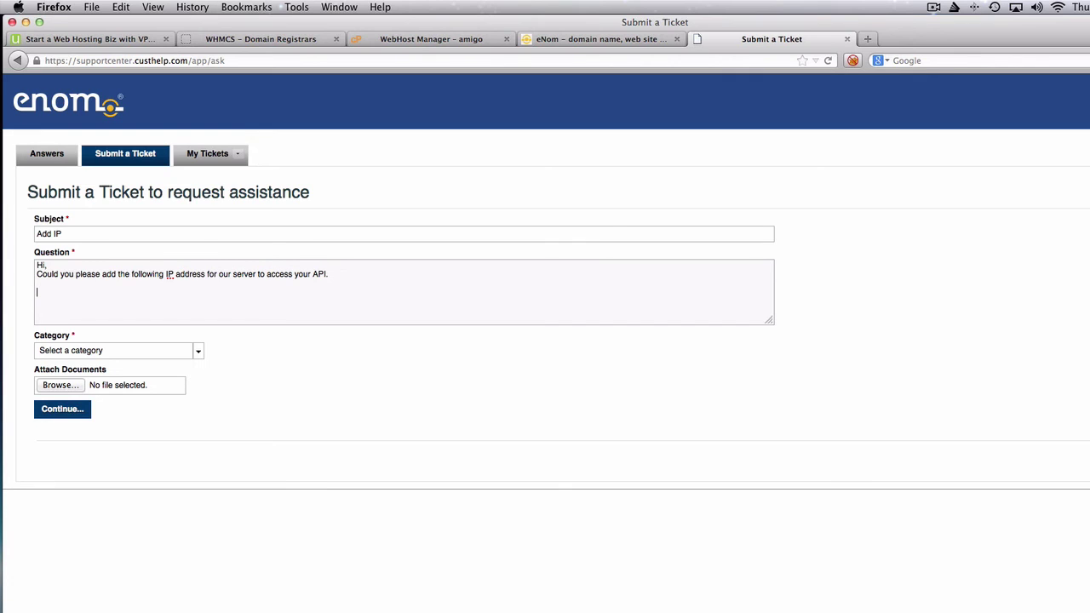
# Step: Copy IP 192.185.24.105 from WHM List Accounts into the ticket question, trimming surrounding spaces
pyautogui.click(435, 39)
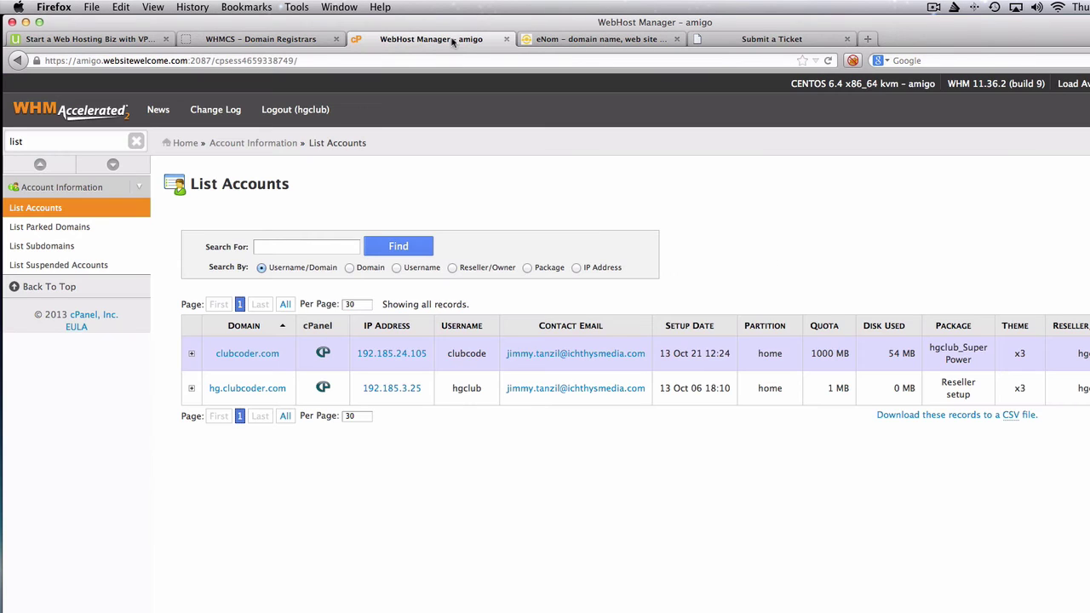
pyautogui.tripleClick(430, 356)
pyautogui.press('super+c')
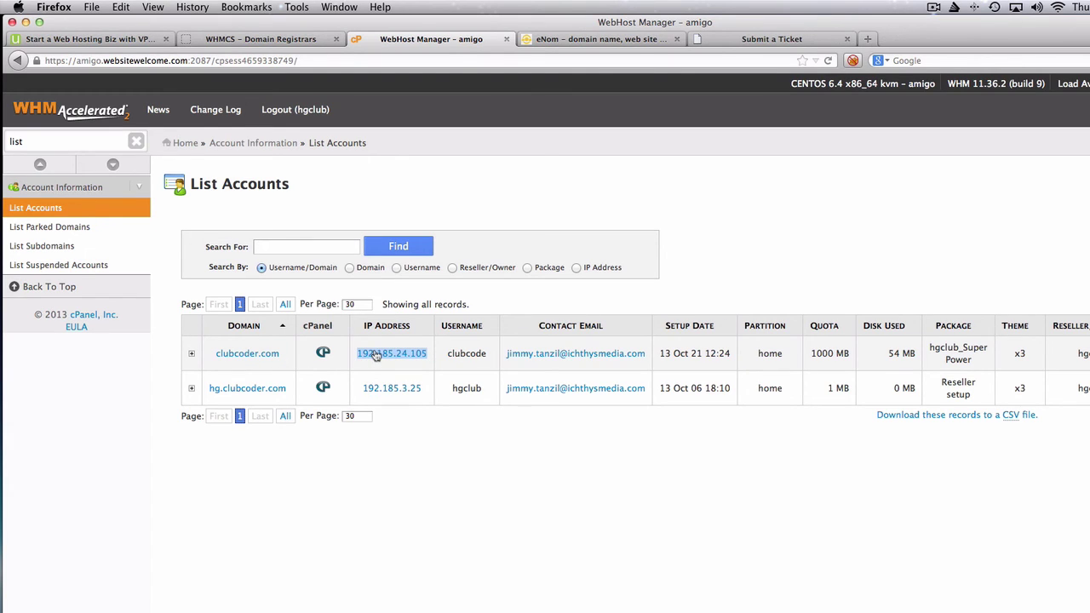
pyautogui.click(745, 40)
pyautogui.press('super+v')
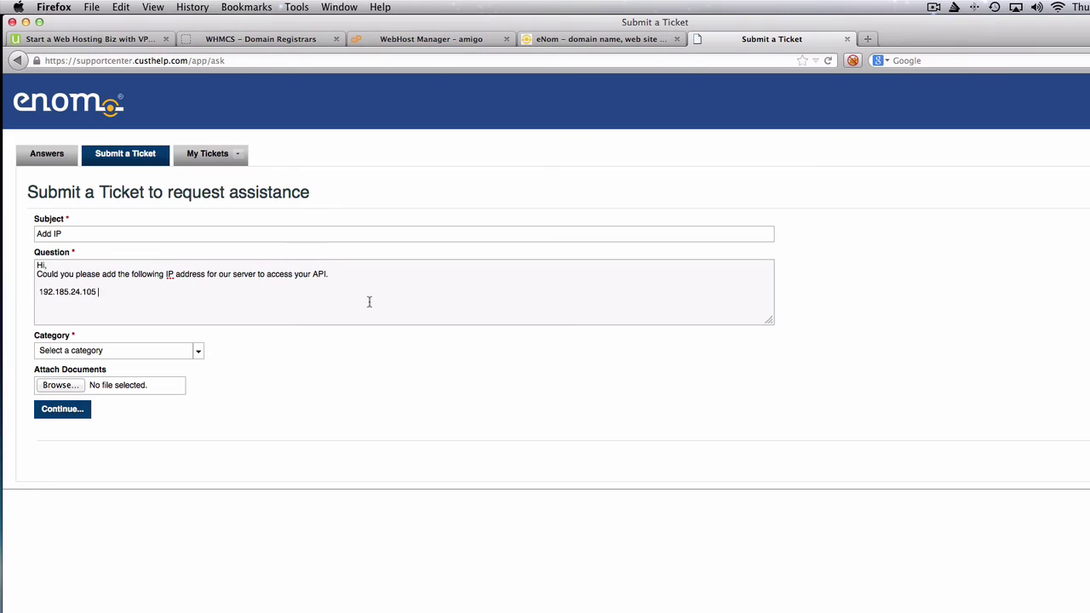
pyautogui.press('BackSpace')
pyautogui.click(39, 292)
pyautogui.press('BackSpace')
# Step: Select the hg.clubcoder.com IP 192.185.3.25 in WebHost Manager
pyautogui.click(587, 40)
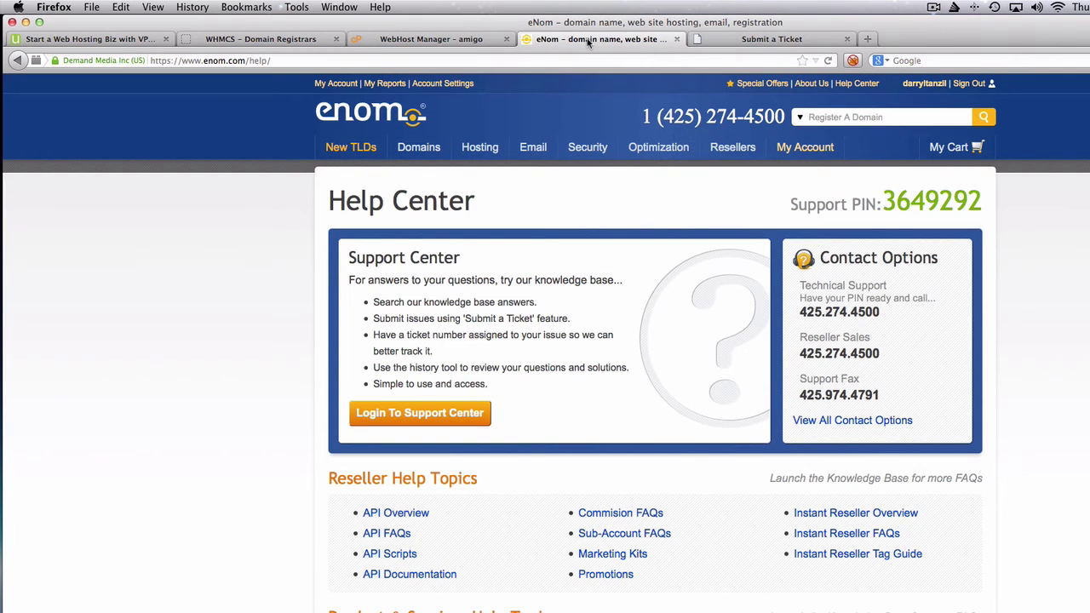
pyautogui.click(434, 40)
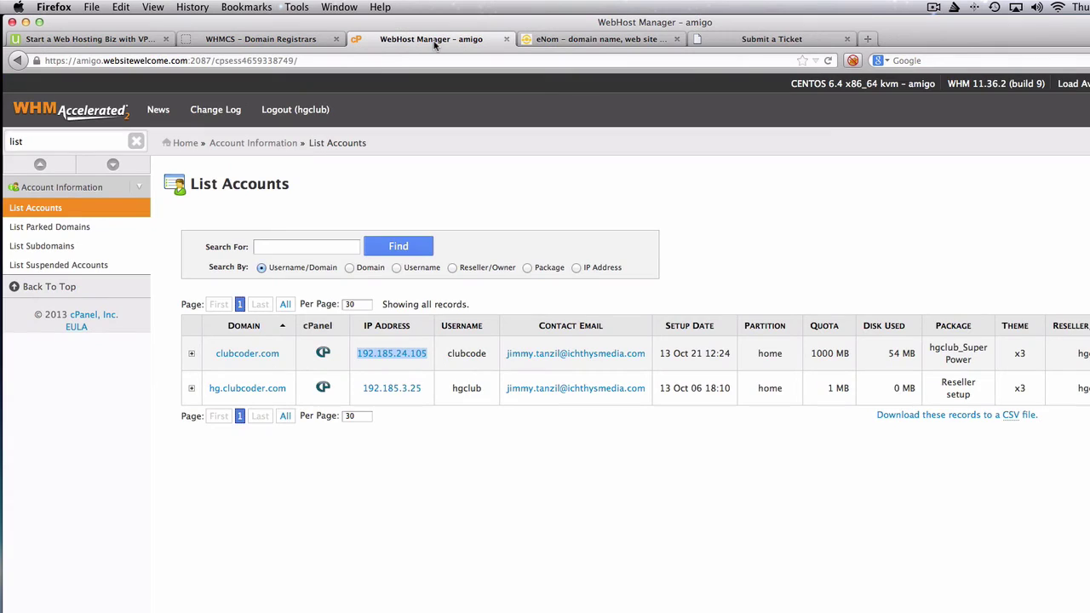
pyautogui.doubleClick(424, 394)
pyautogui.click(423, 394)
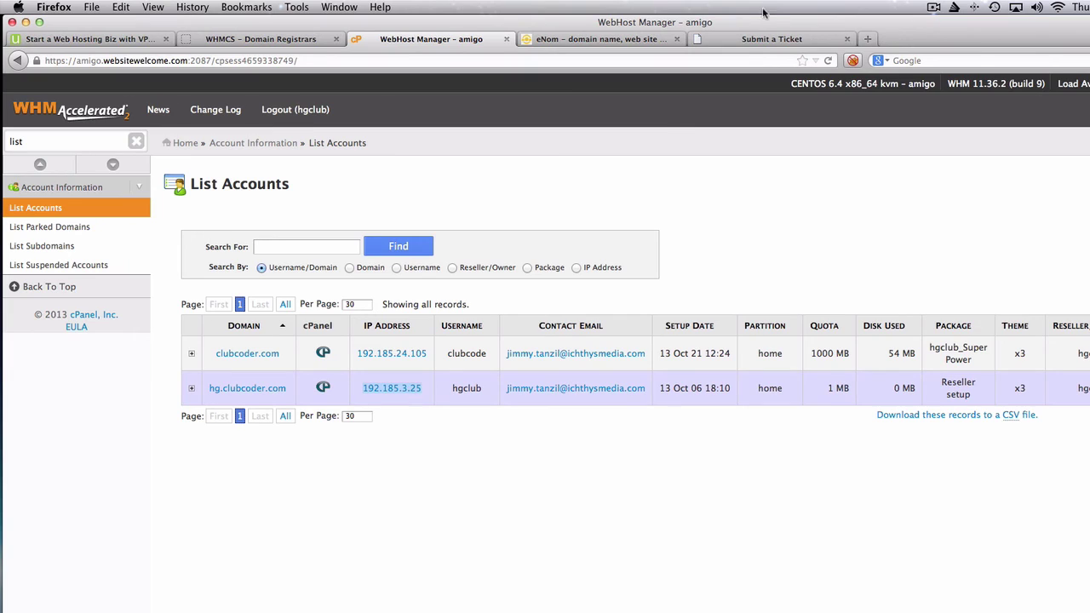
pyautogui.click(756, 40)
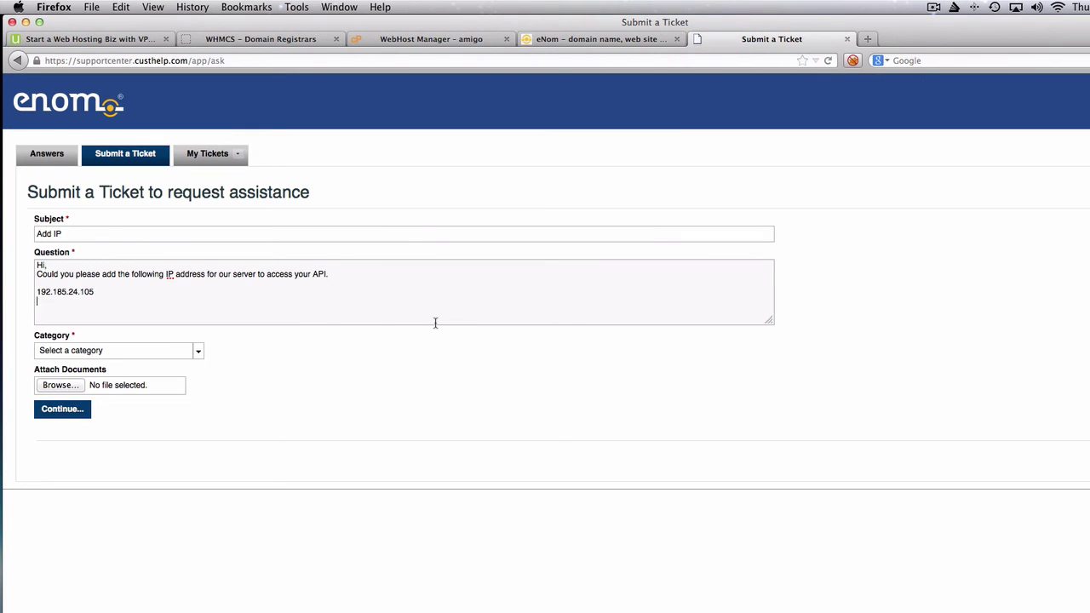
# Step: Paste the second IP 192.185.3.25 on a new line in the ticket question
pyautogui.press('Return')
pyautogui.press('super+v')
pyautogui.press('BackSpace')
pyautogui.press('BackSpace')
# Step: Set the ticket category to Add/Delete IP, submit the ticket, and close its tab
pyautogui.click(190, 355)
pyautogui.scroll(-2, 193, 388)
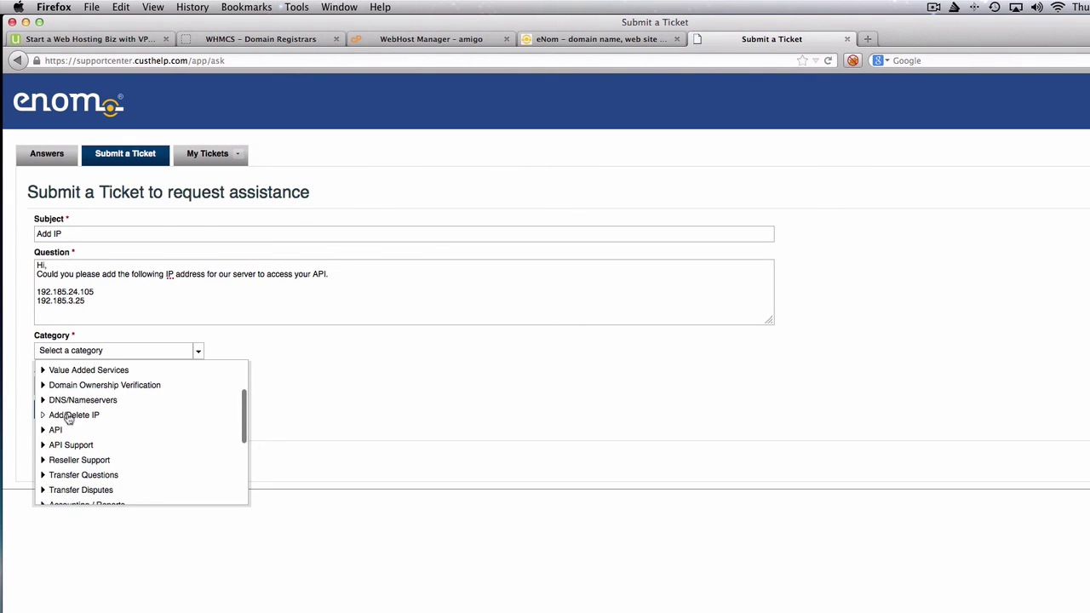
pyautogui.click(68, 417)
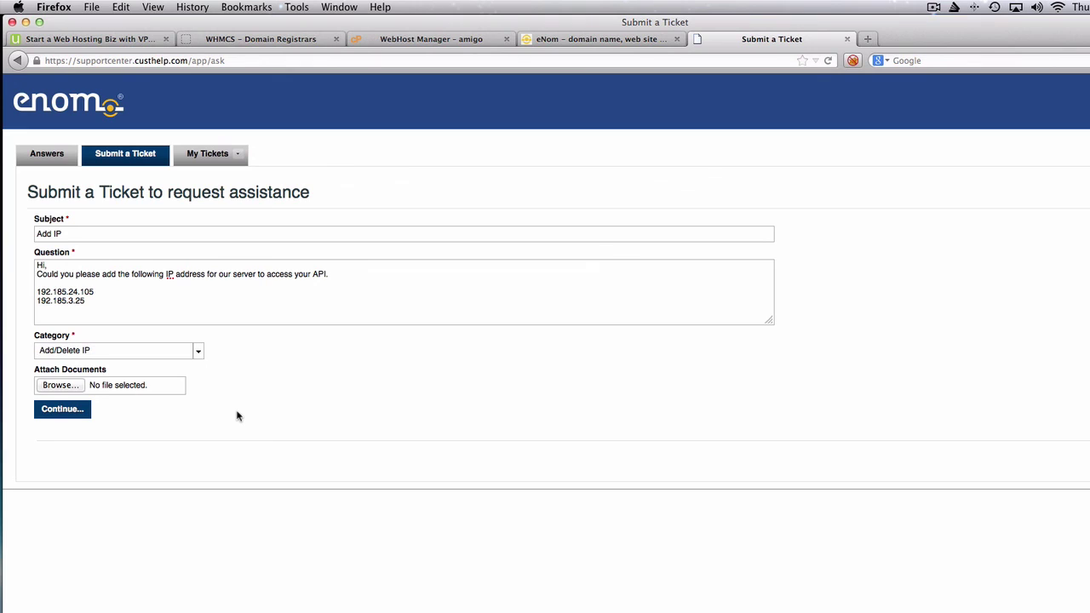
pyautogui.click(69, 411)
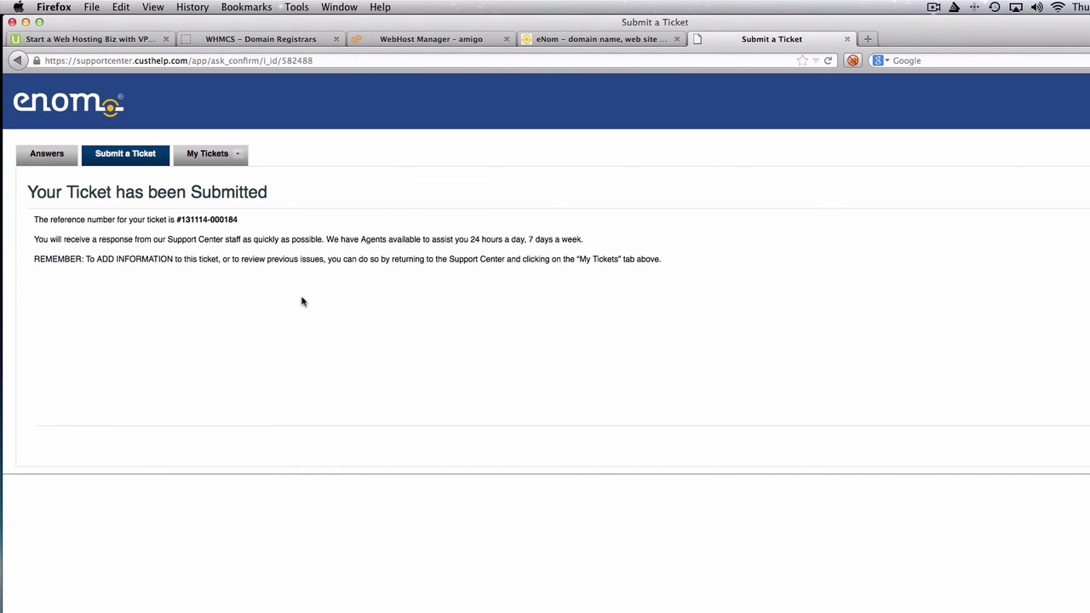
pyautogui.click(846, 39)
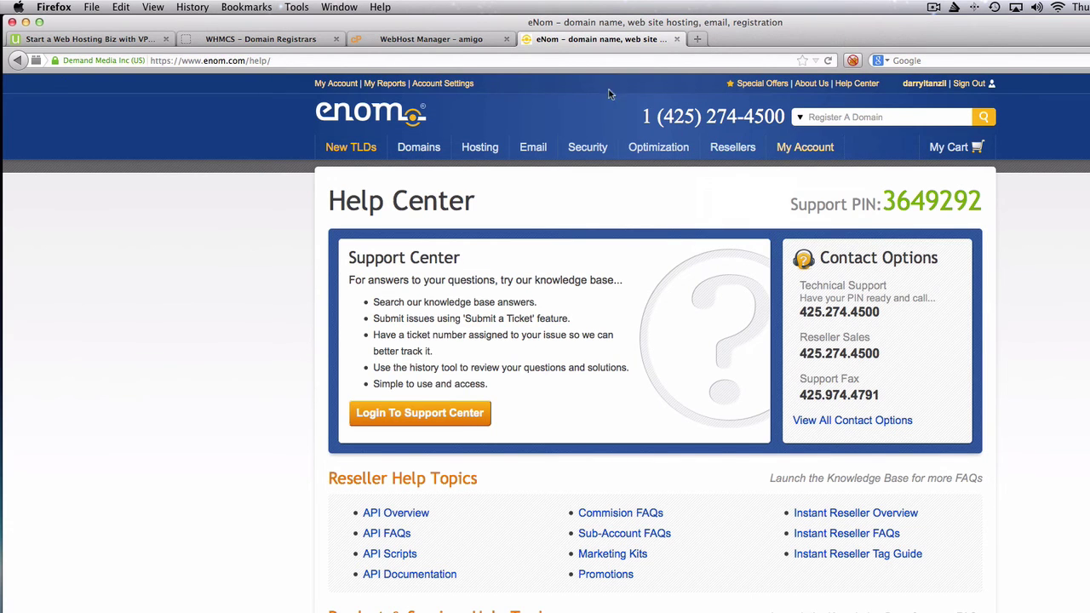
# Step: Close the eNom Help Center tab, return to WHMCS, and open Setup > Products/Services > Domain Pricing
pyautogui.click(677, 40)
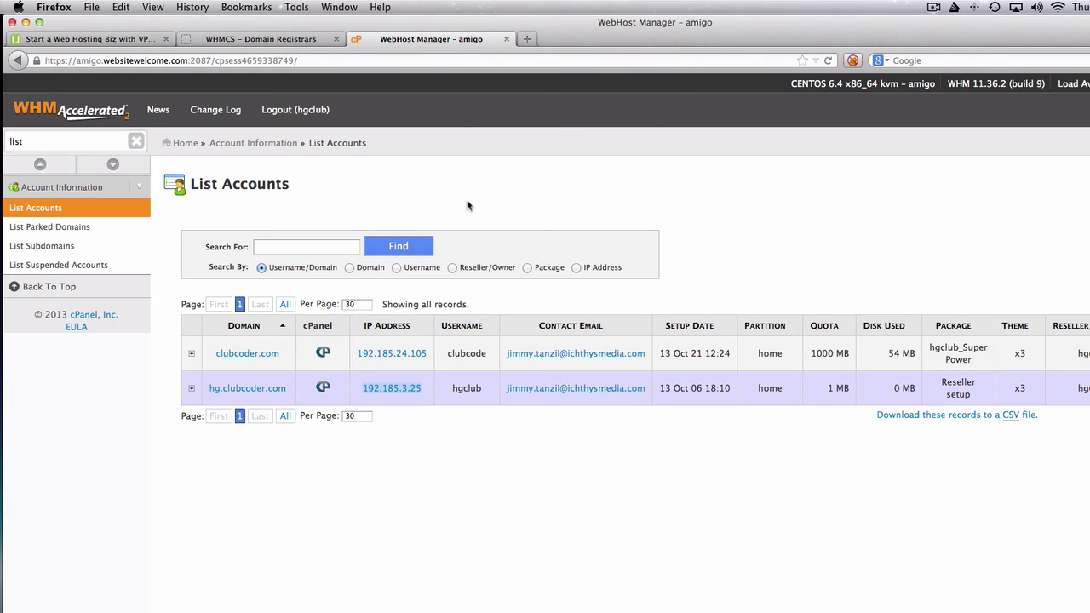
pyautogui.click(299, 44)
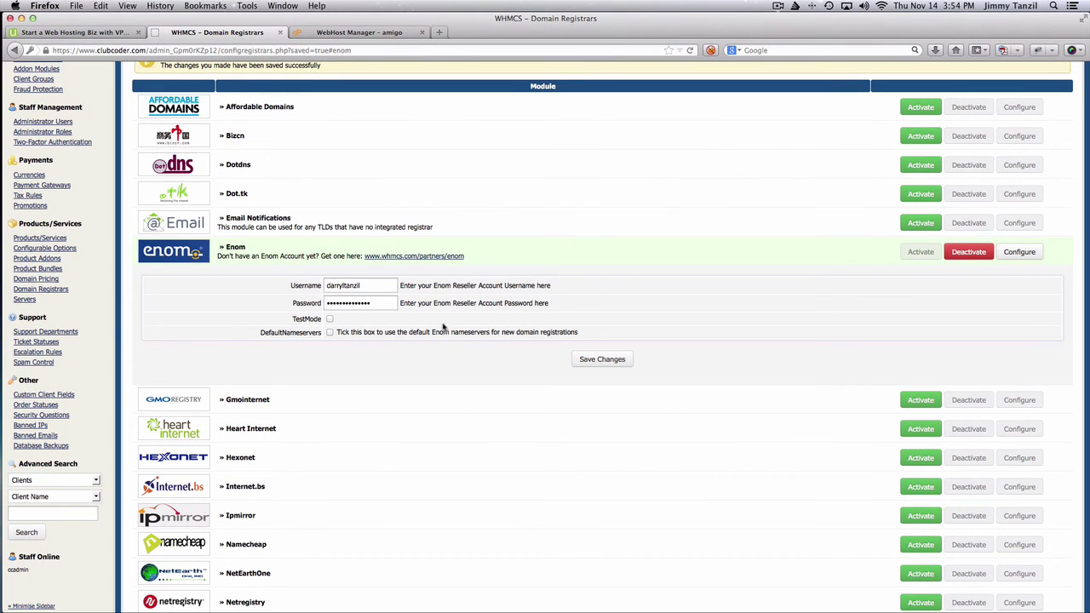
pyautogui.scroll(3, 447, 326)
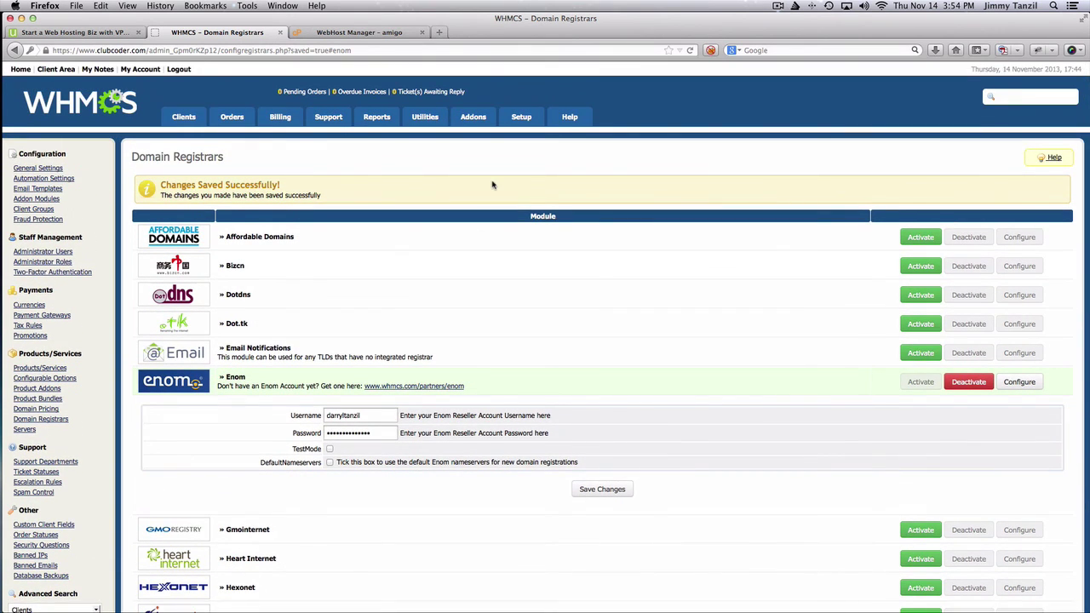
pyautogui.moveTo(522, 125)
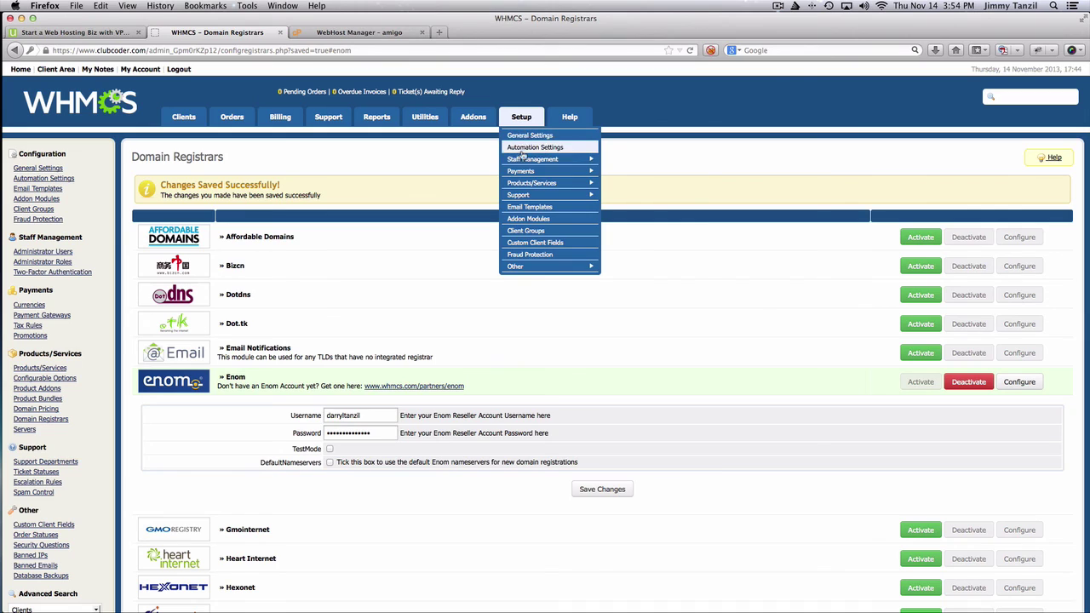
pyautogui.moveTo(524, 184)
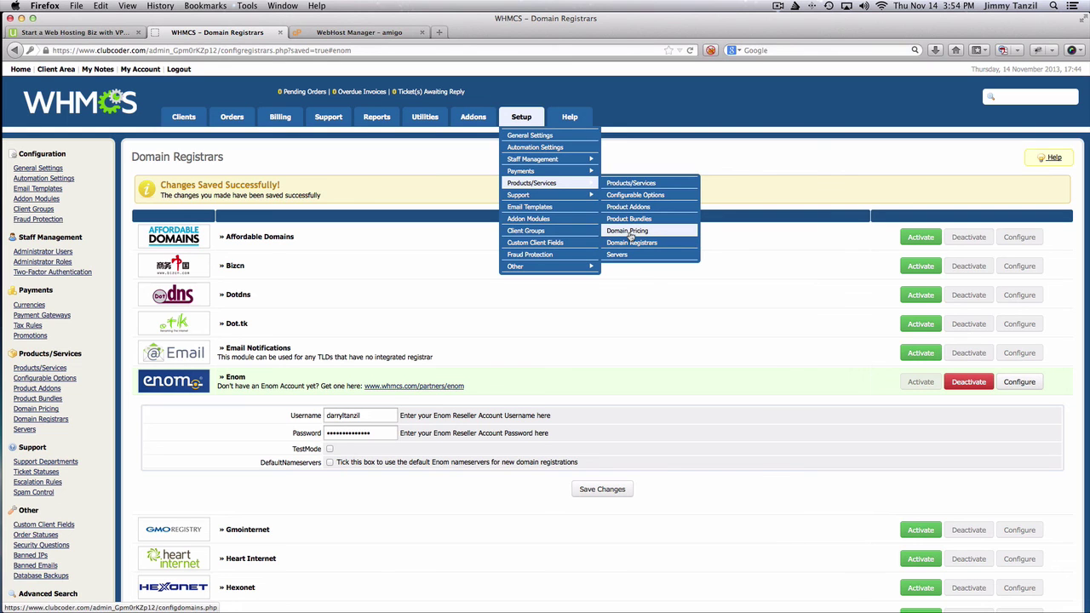
pyautogui.click(630, 233)
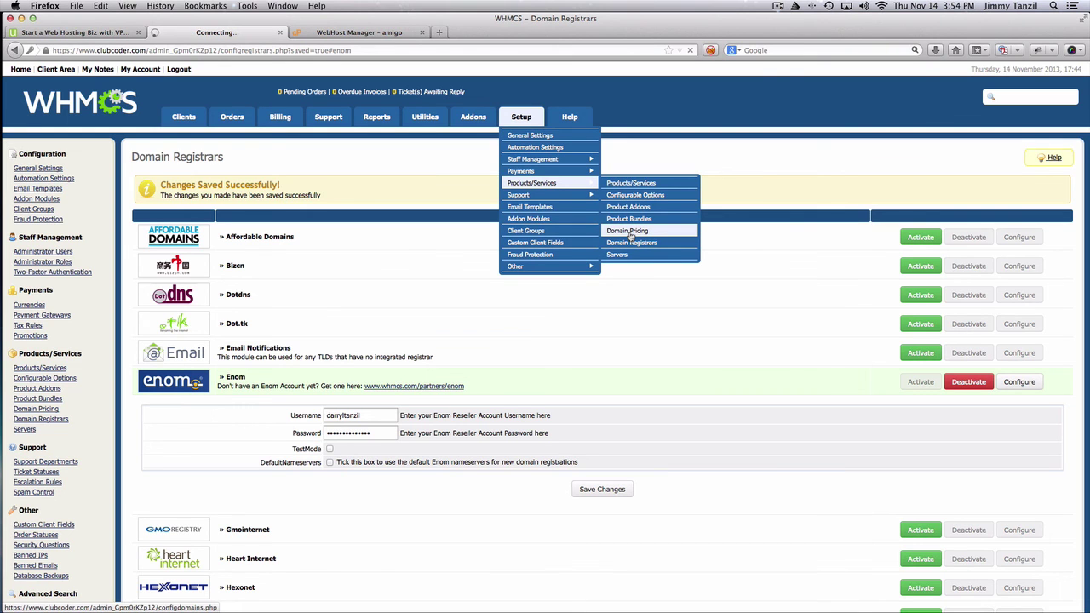